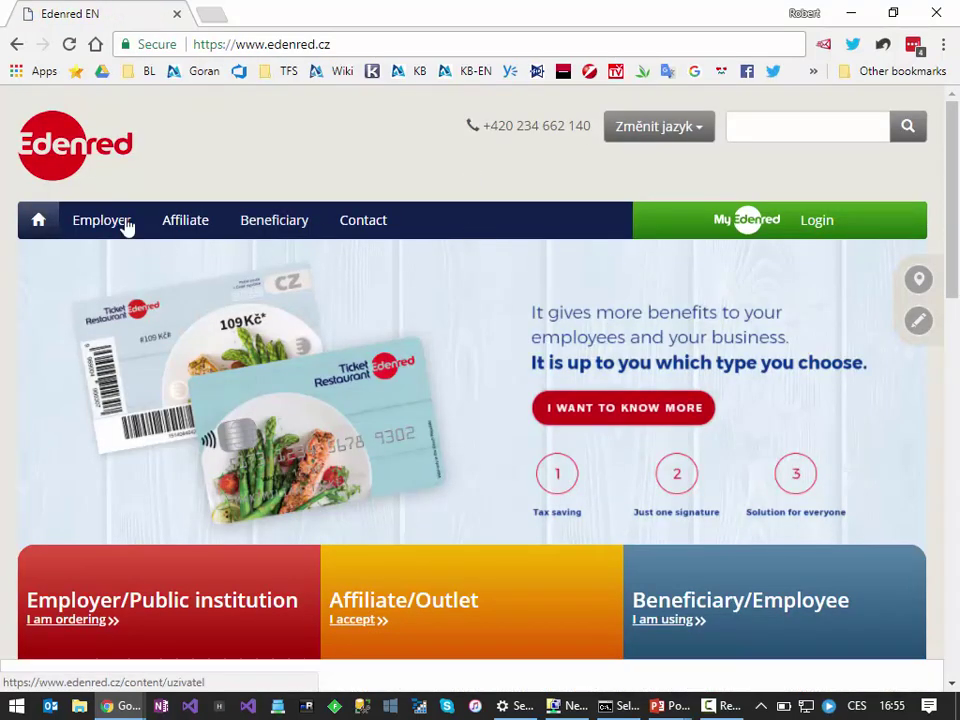
click(288, 50)
click(242, 44)
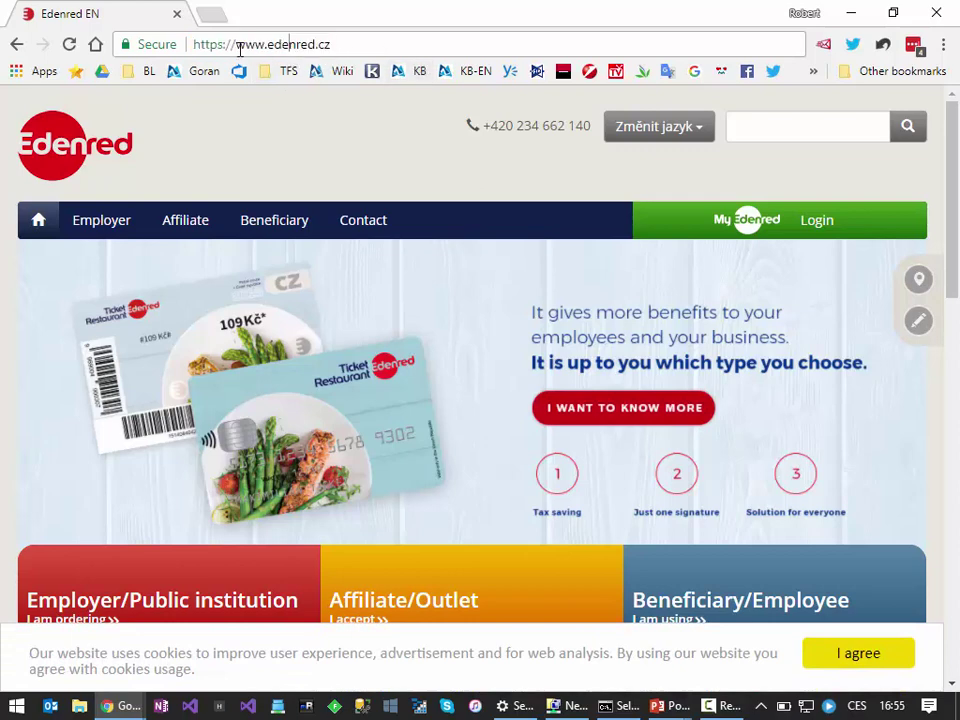
drag(238, 44, 351, 43)
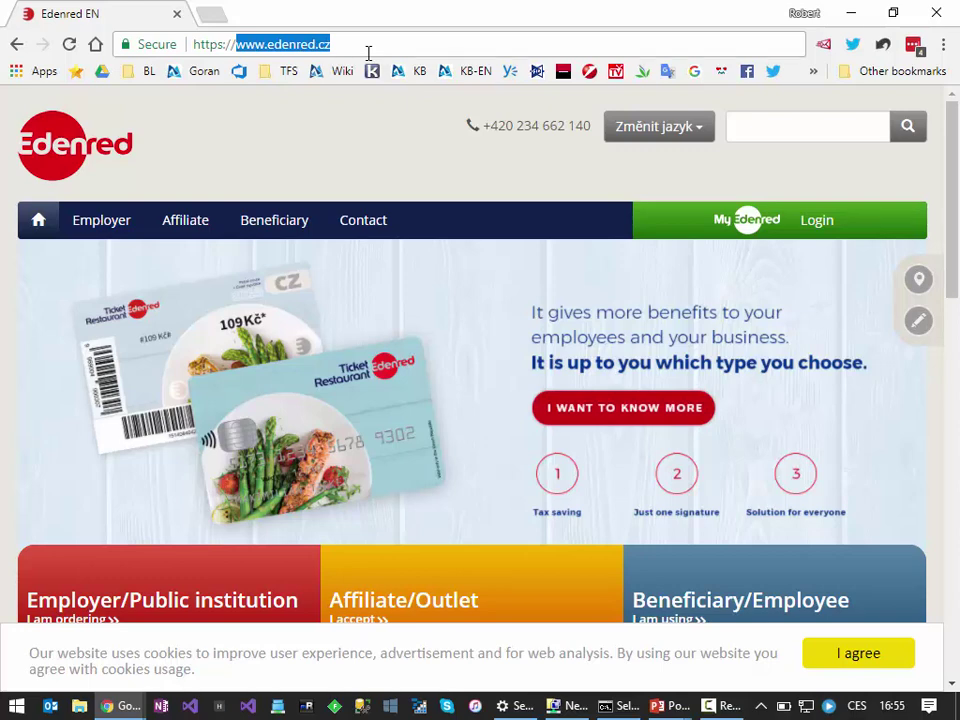
text(ede)
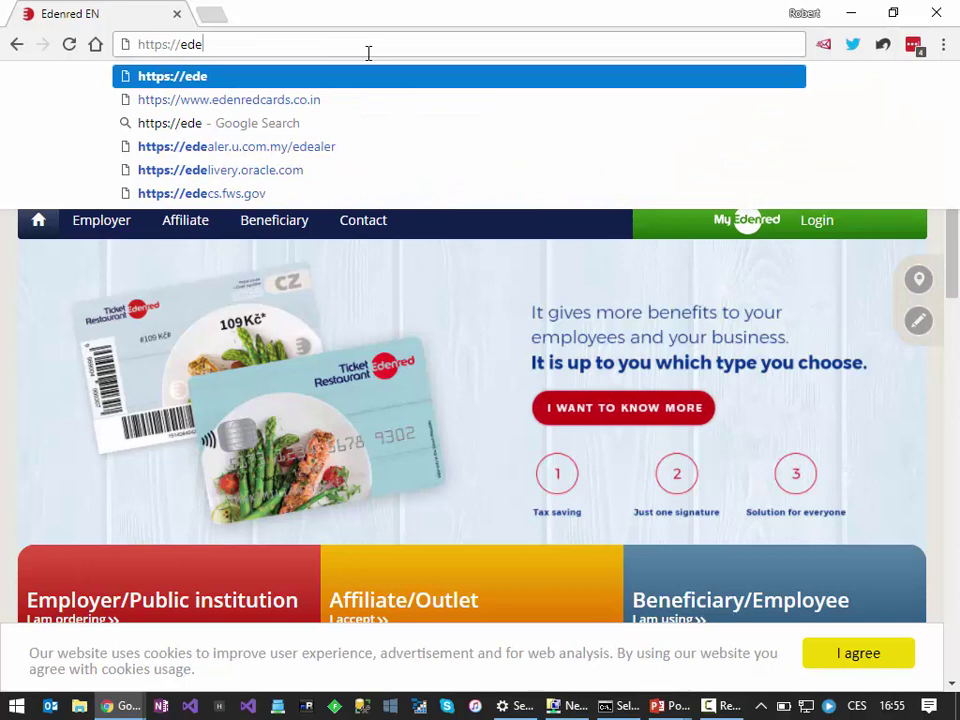
text(n)
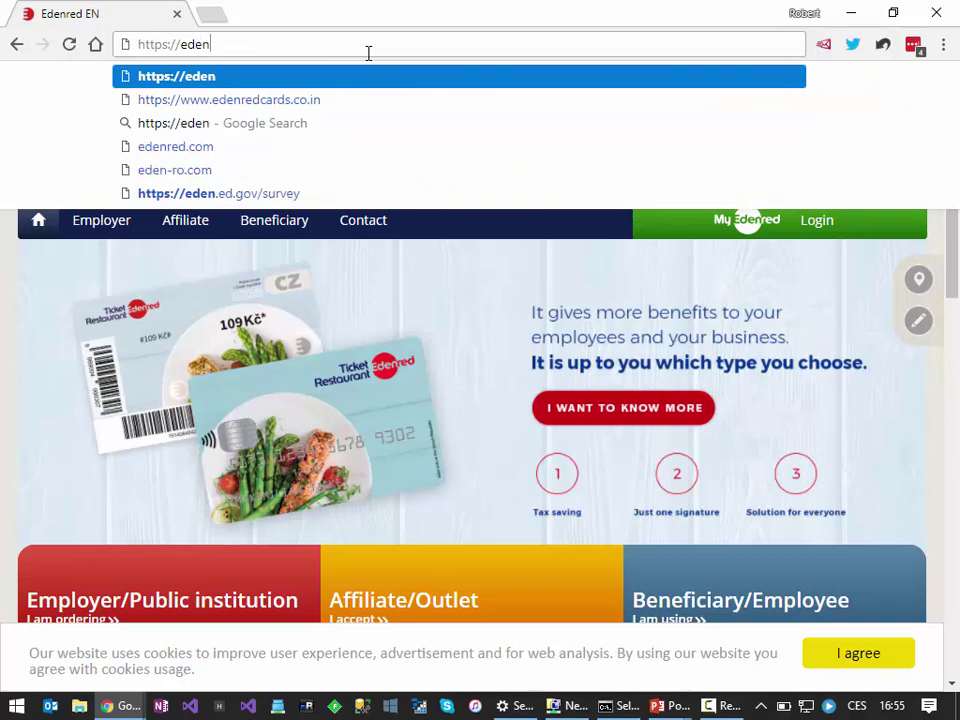
text(redportal)
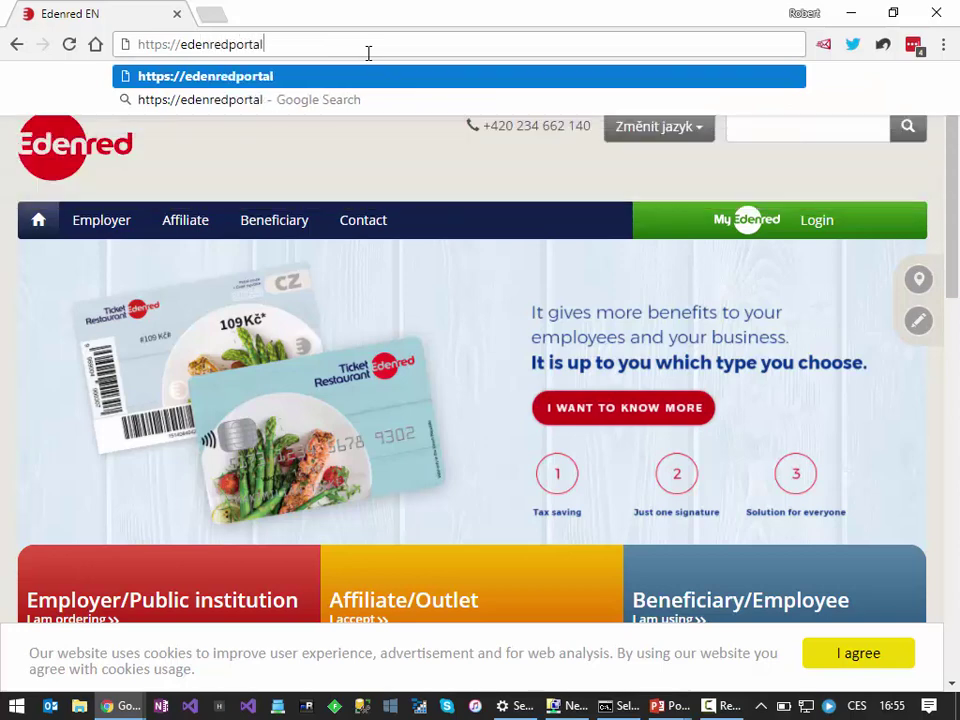
text(.azurewebsites.net)
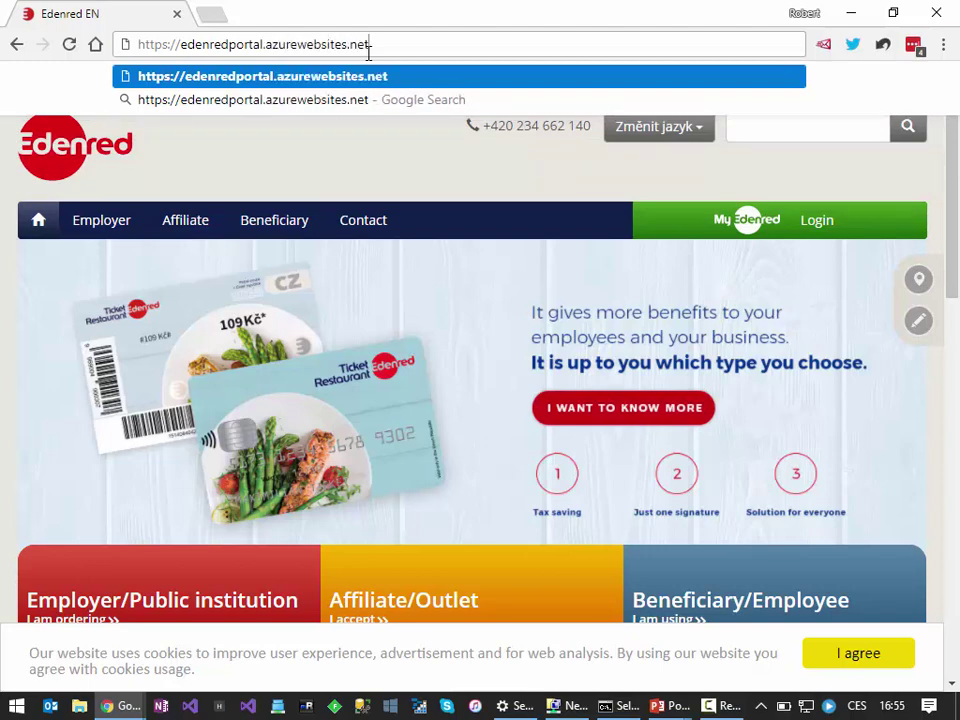
key(Return)
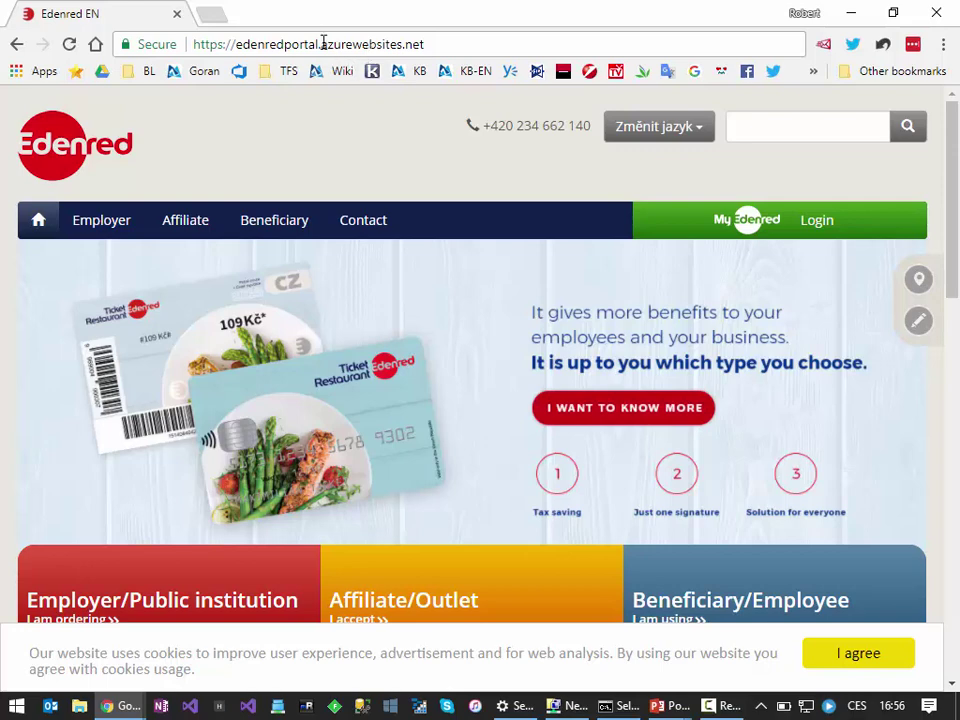
Step: Insert 'scm.' into the address to open the Kudu site at edenredportal.scm.azurewebsites.net
click(254, 45)
click(320, 45)
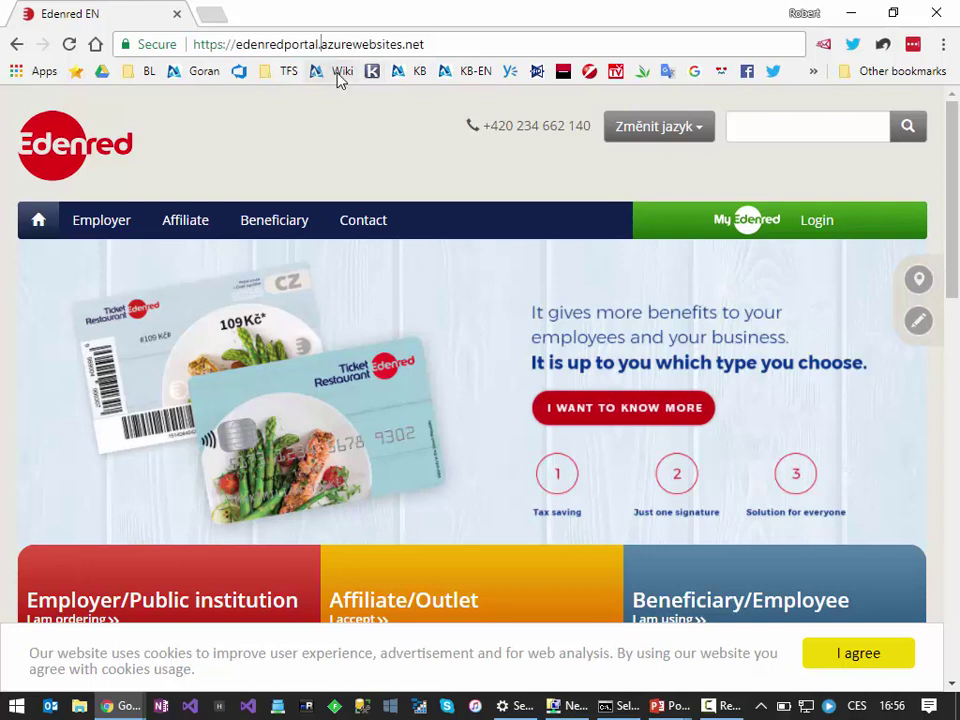
text(scm.)
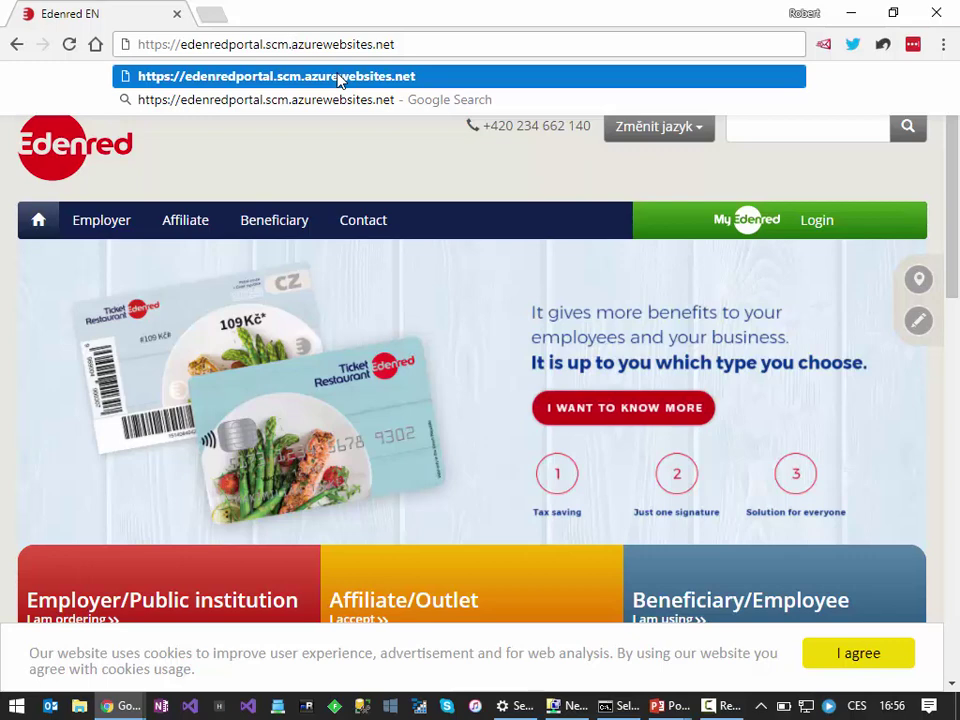
click(340, 80)
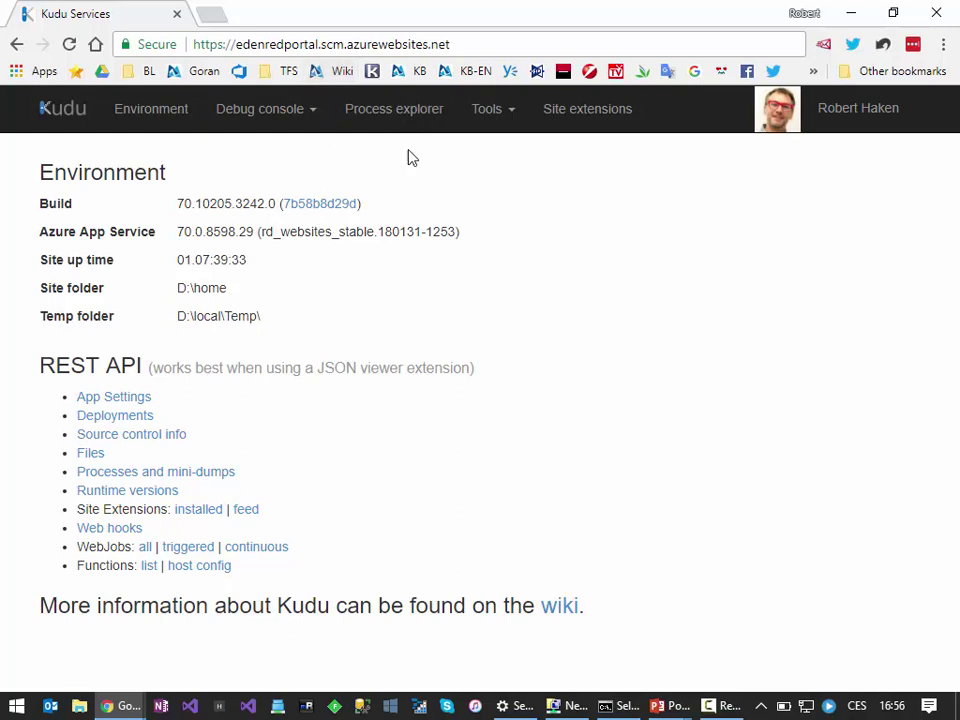
Step: Replace the Kudu host name with portal.azure.com to load the Azure portal dashboard
click(326, 45)
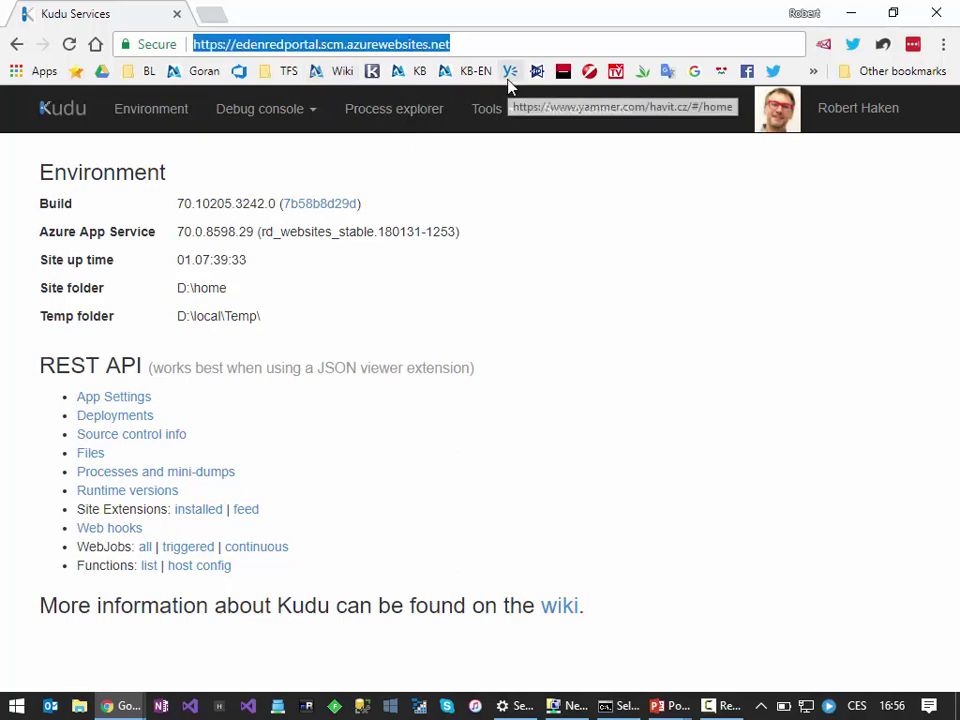
click(238, 45)
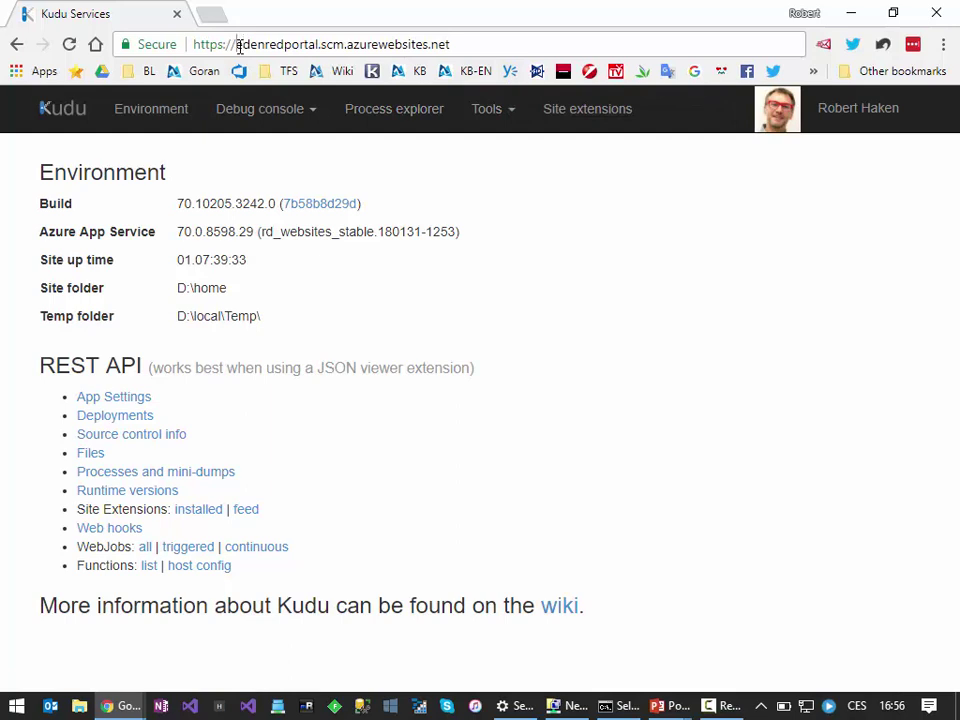
drag(238, 45, 630, 17)
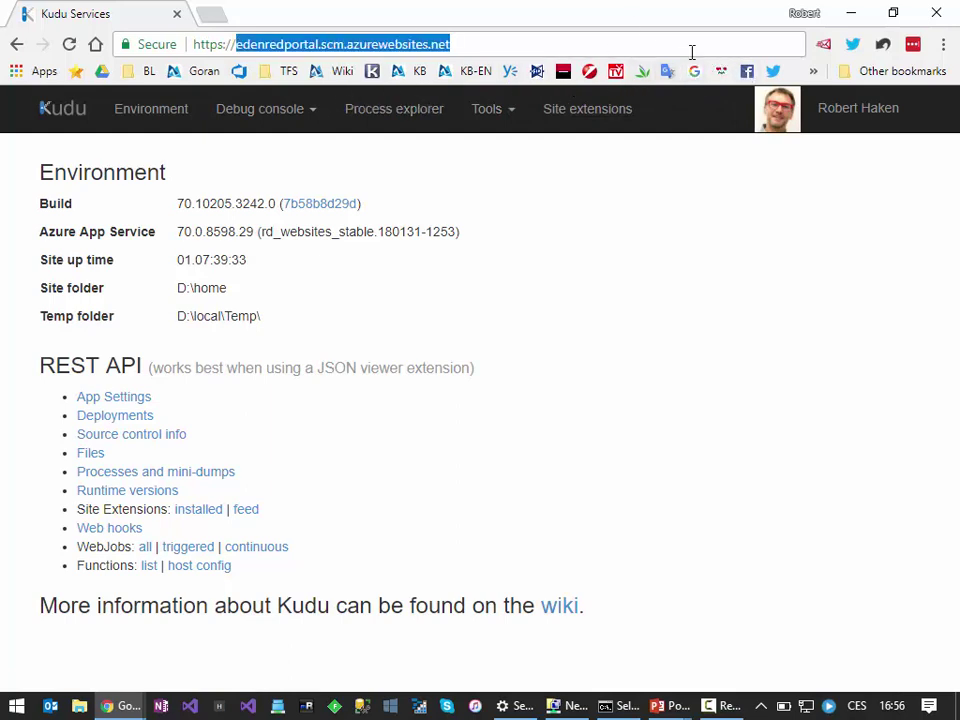
text(azur)
key(BackSpace)
key(BackSpace)
key(BackSpace)
key(BackSpace)
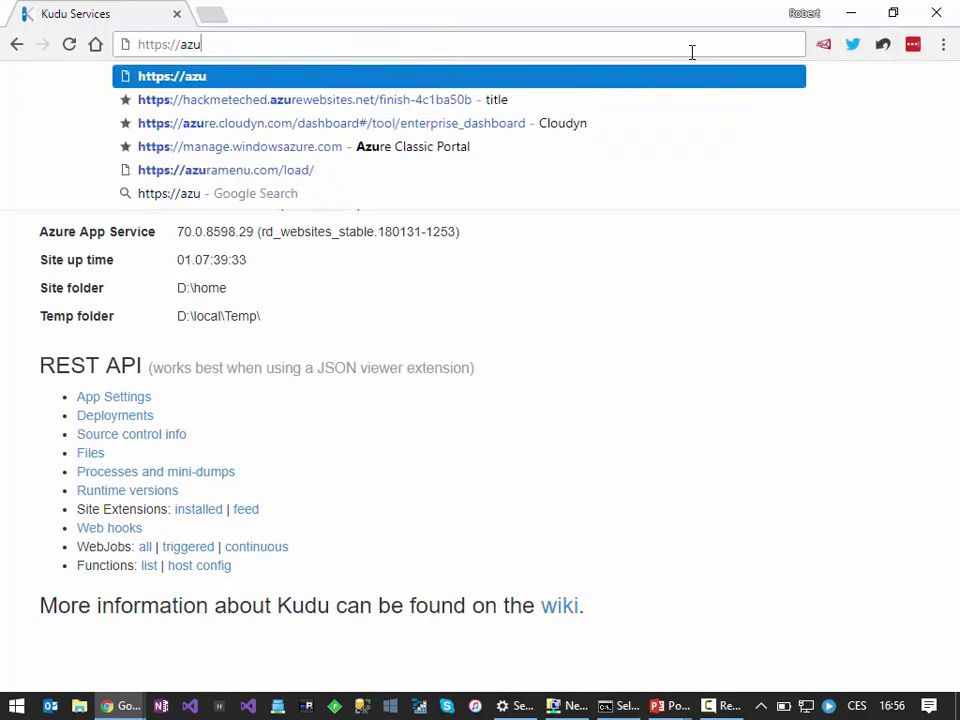
text(port)
key(Return)
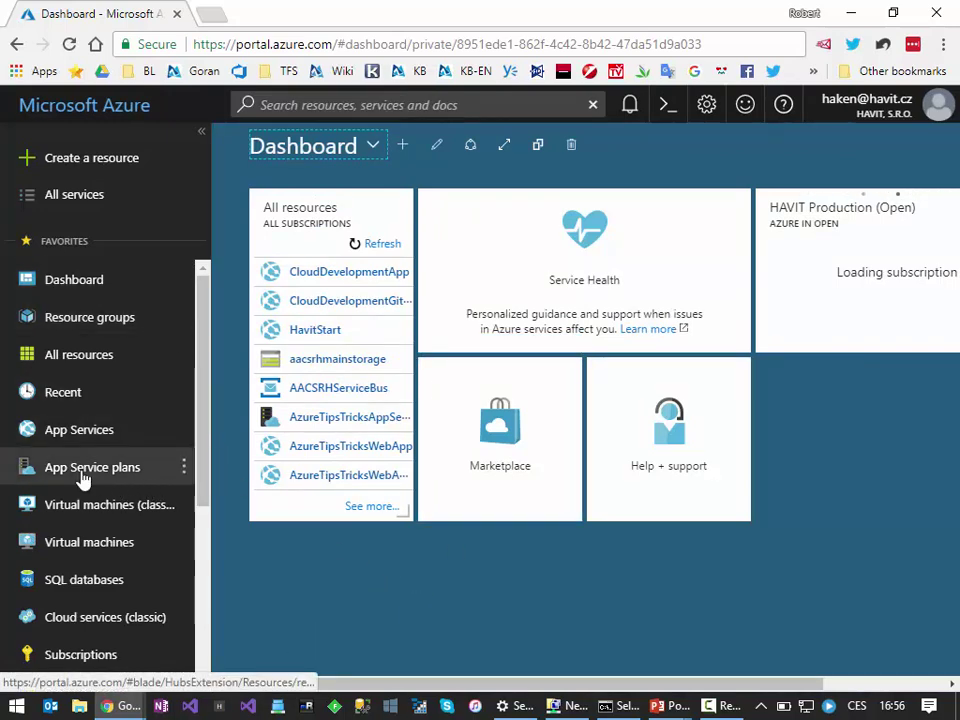
Step: In App Services, dismiss the €99.13 and €2,818.51 credit notifications and open EdenredPortal
click(79, 441)
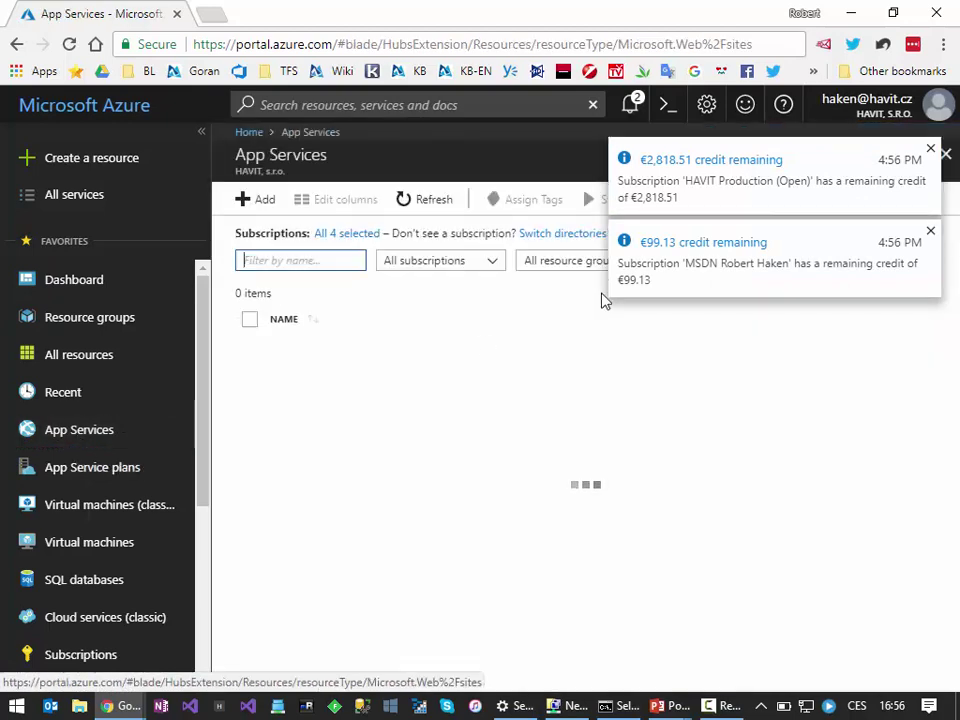
click(930, 229)
click(930, 149)
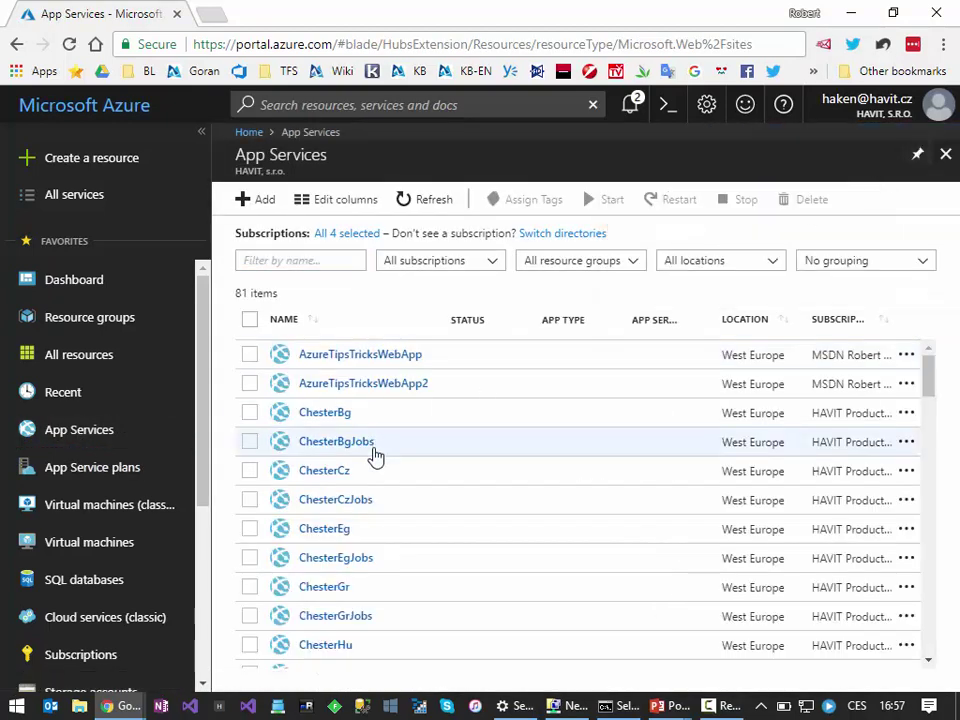
scroll(386, 536, down, 5)
scroll(386, 541, down, 8)
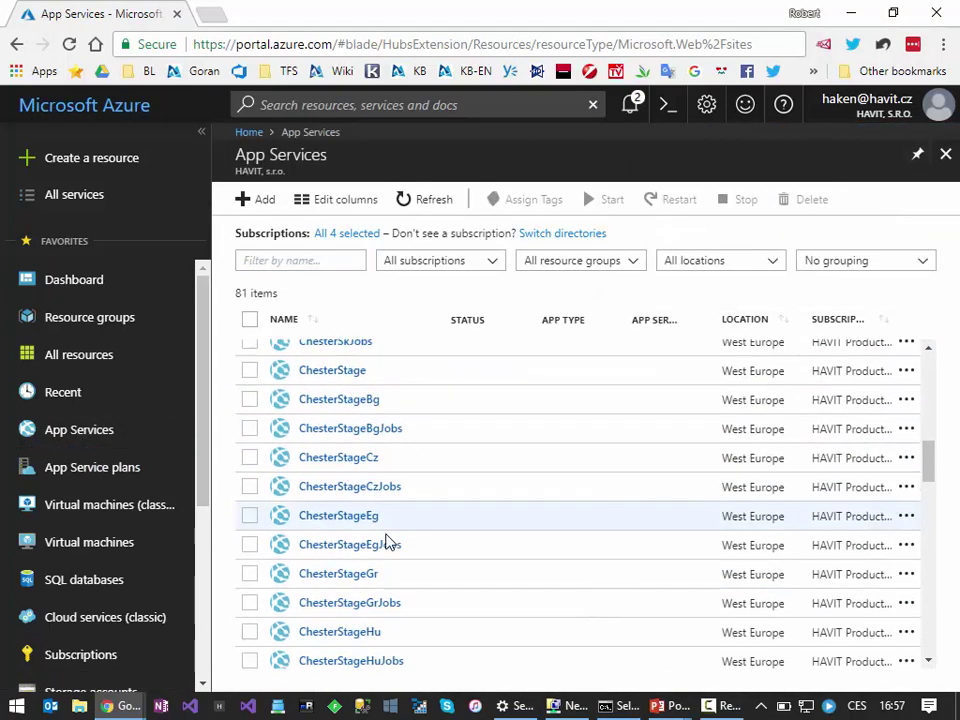
scroll(381, 553, down, 10)
scroll(377, 540, up, 4)
click(360, 362)
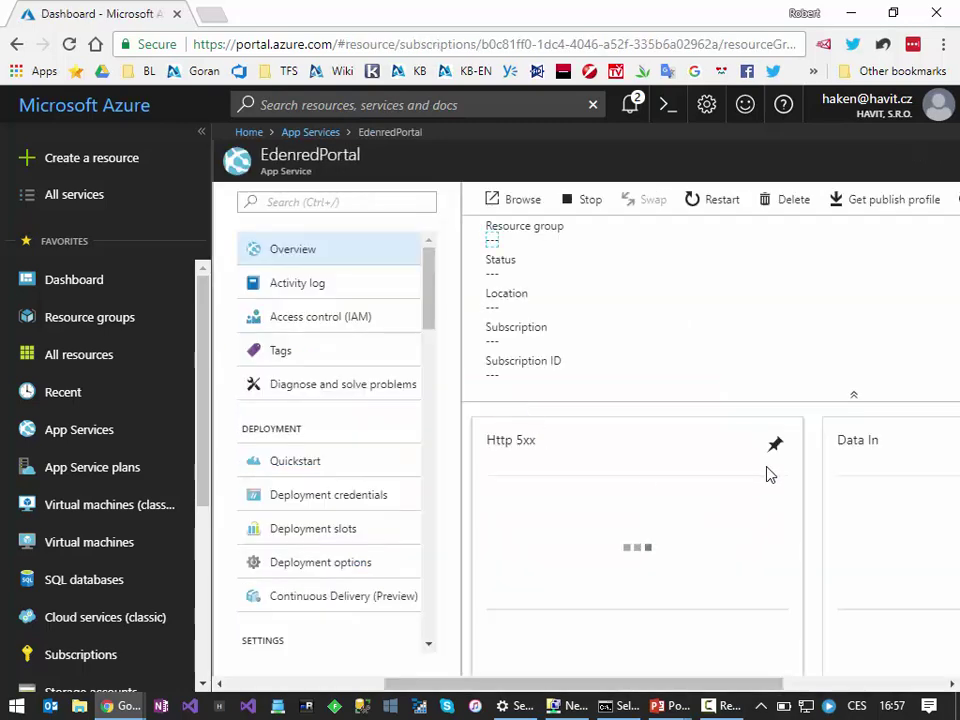
Step: Collapse the portal sidebar and review EdenredPortal's data out, requests and response time charts
click(202, 132)
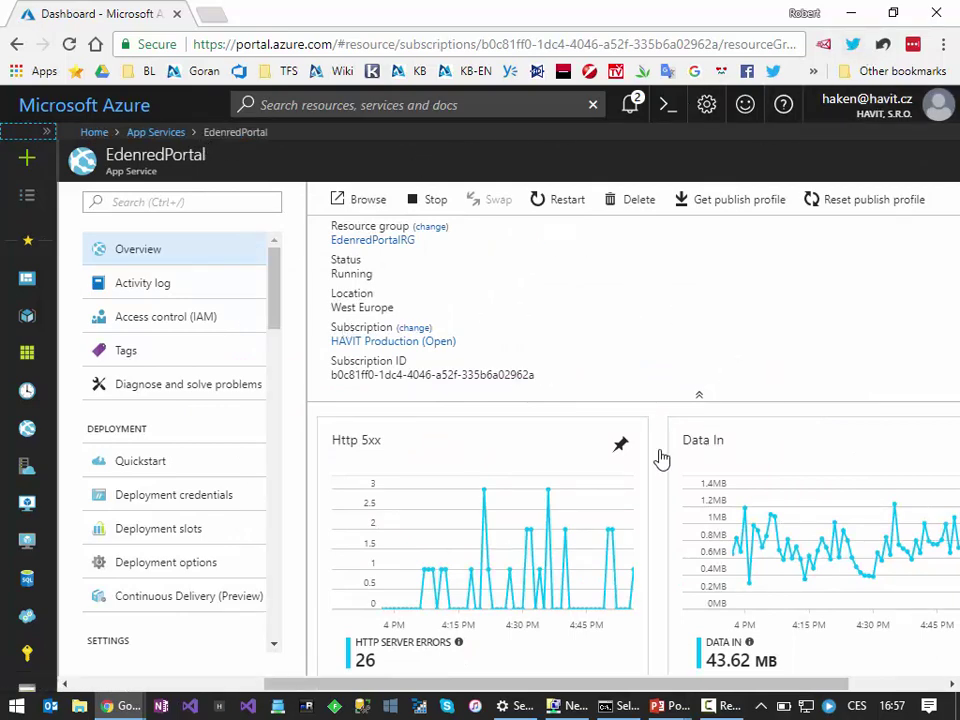
scroll(440, 461, down, 1)
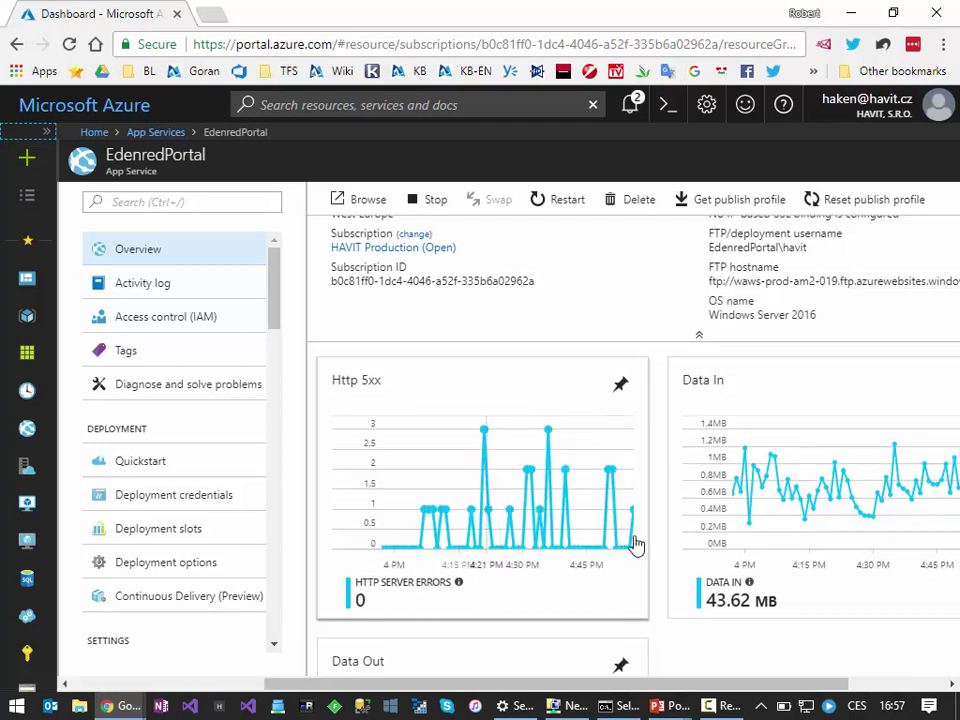
scroll(696, 533, down, 3)
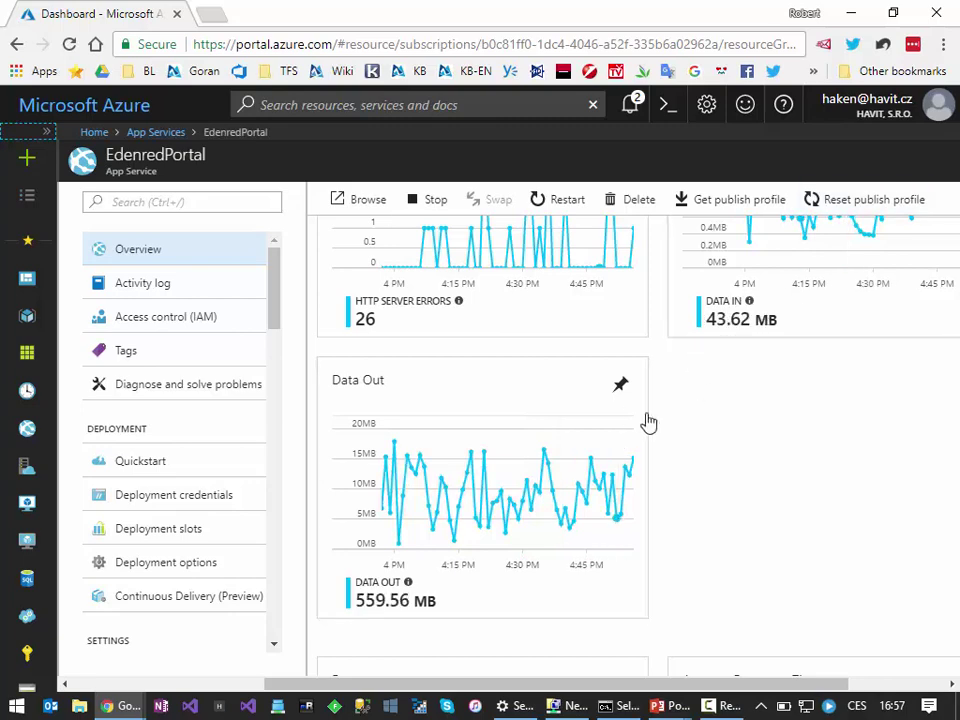
scroll(650, 430, down, 3)
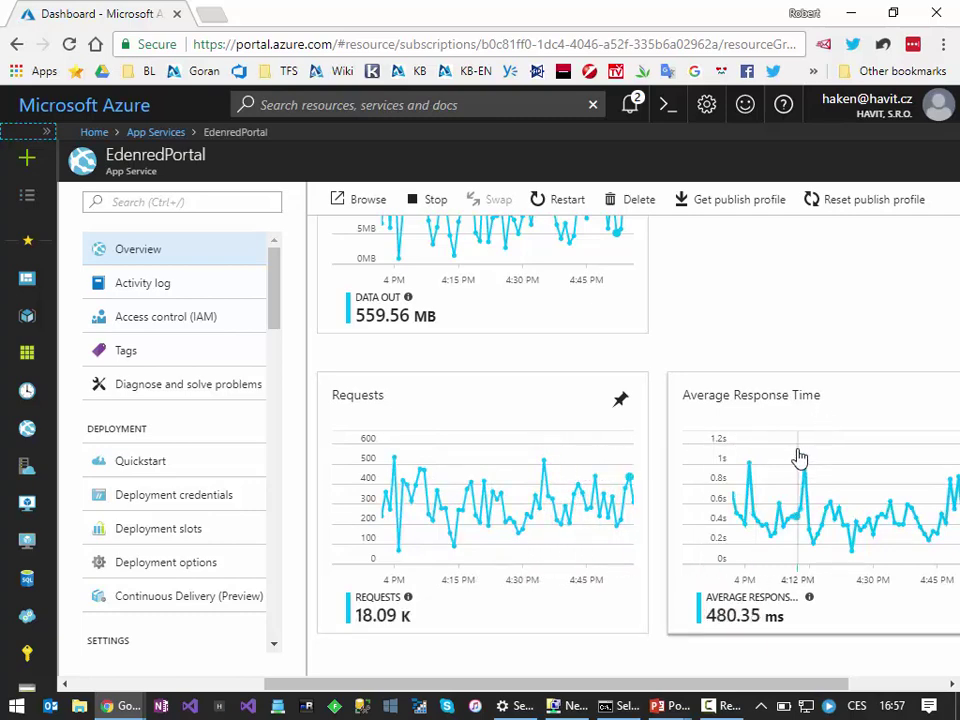
scroll(188, 370, down, 1)
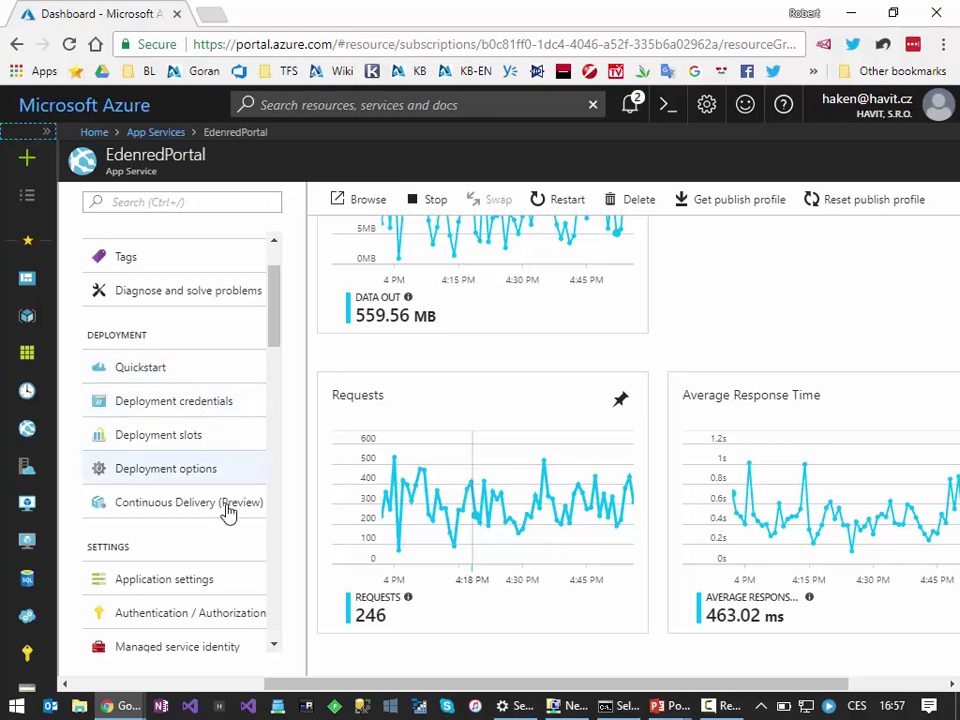
scroll(193, 497, down, 2)
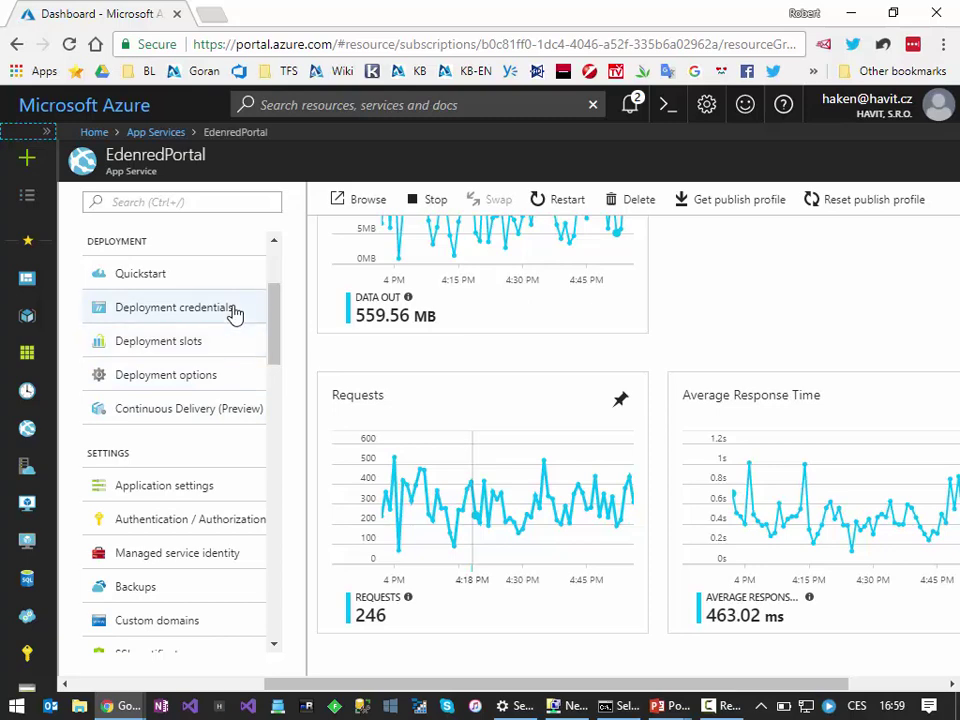
scroll(195, 365, down, 2)
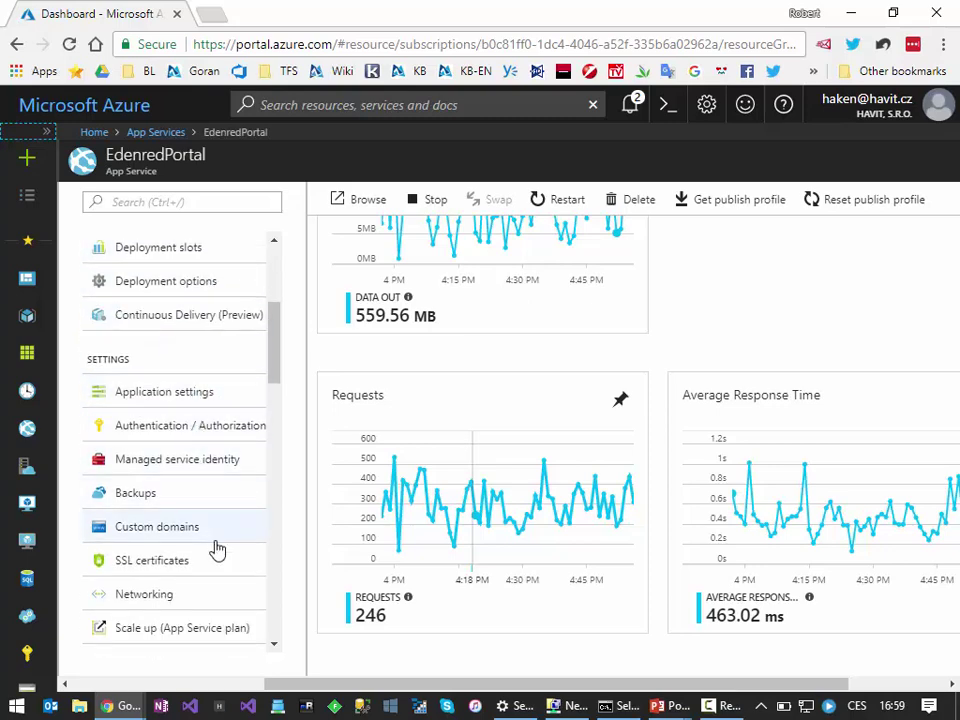
Step: Review Application settings through Connection strings and Default documents, then view Backups
click(213, 396)
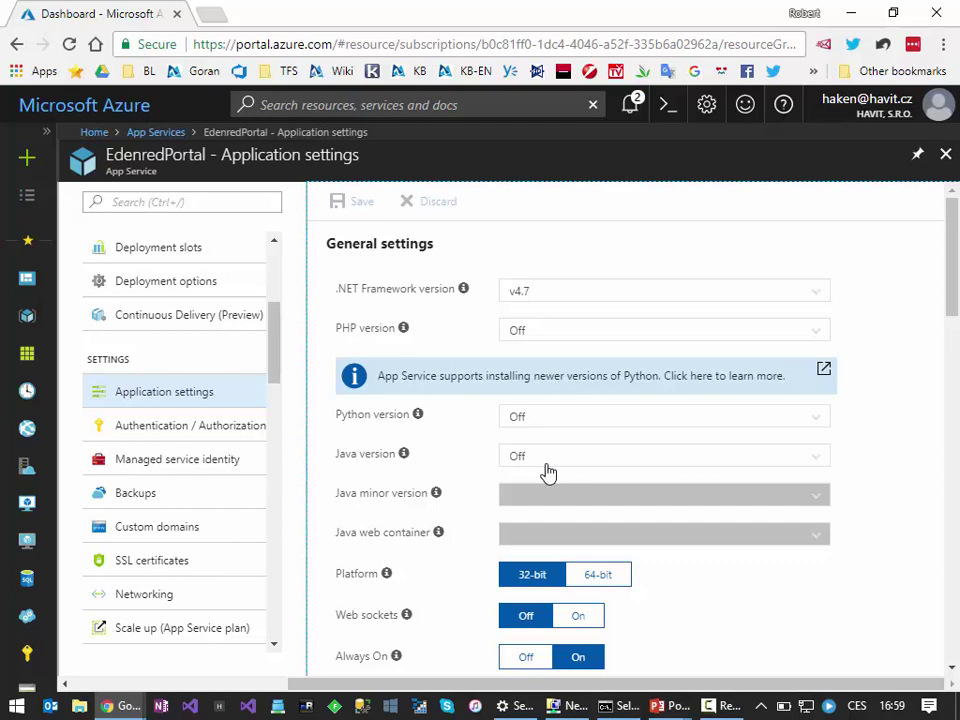
scroll(544, 461, down, 3)
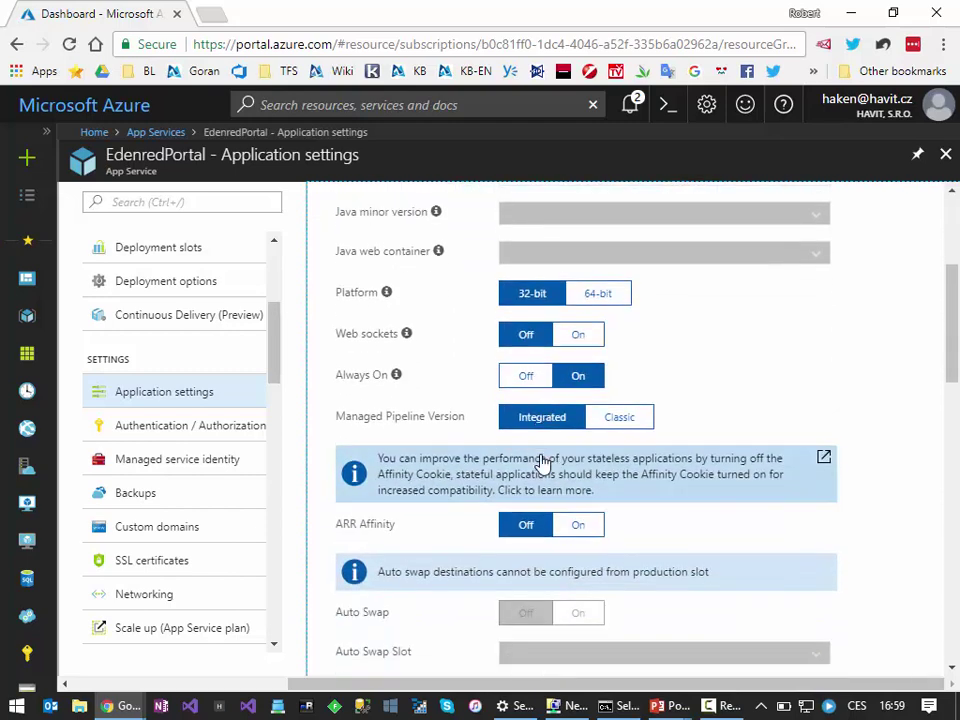
scroll(538, 460, down, 5)
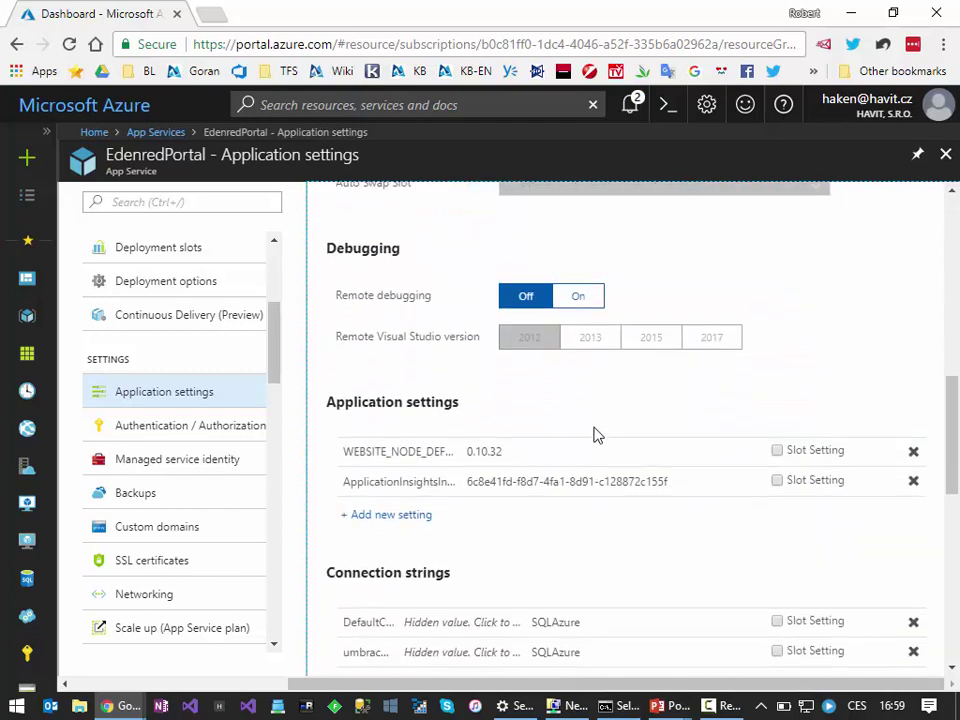
scroll(542, 399, down, 1)
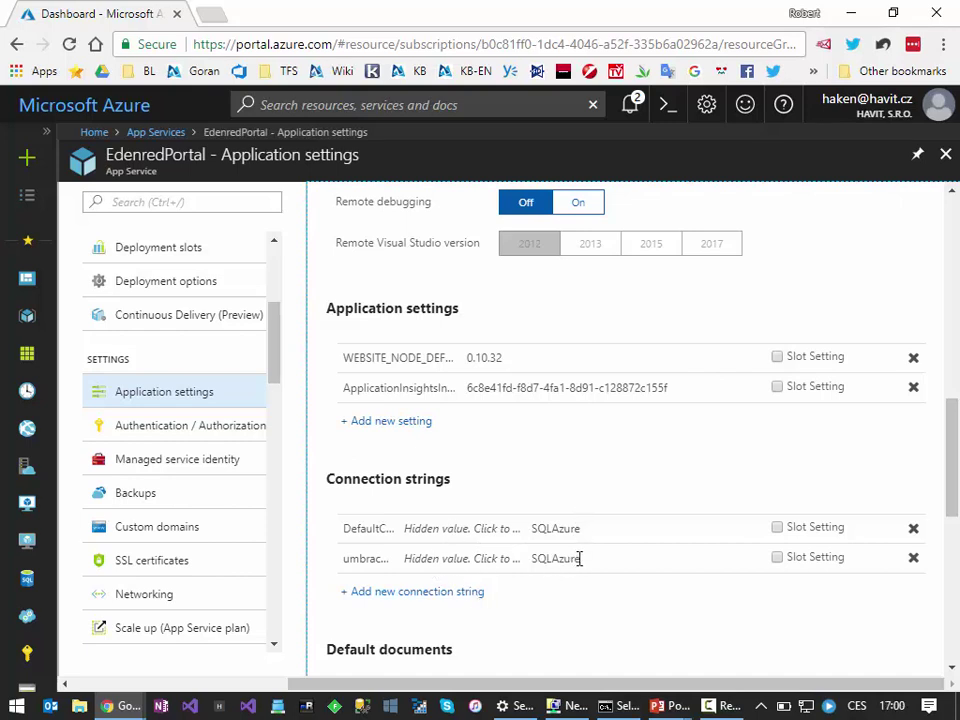
scroll(591, 570, down, 2)
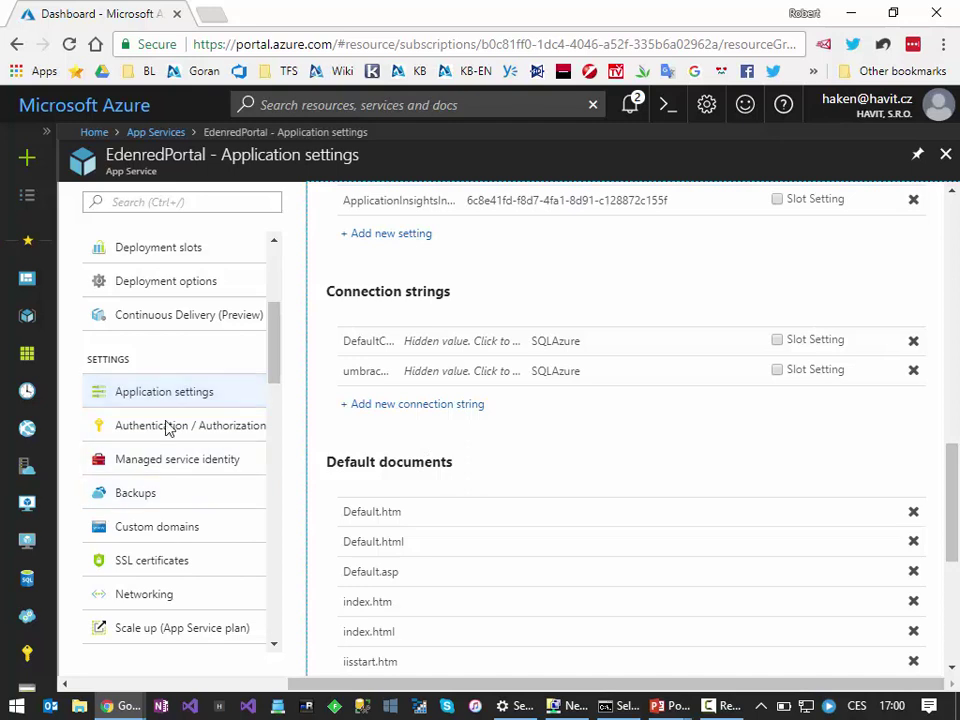
click(169, 500)
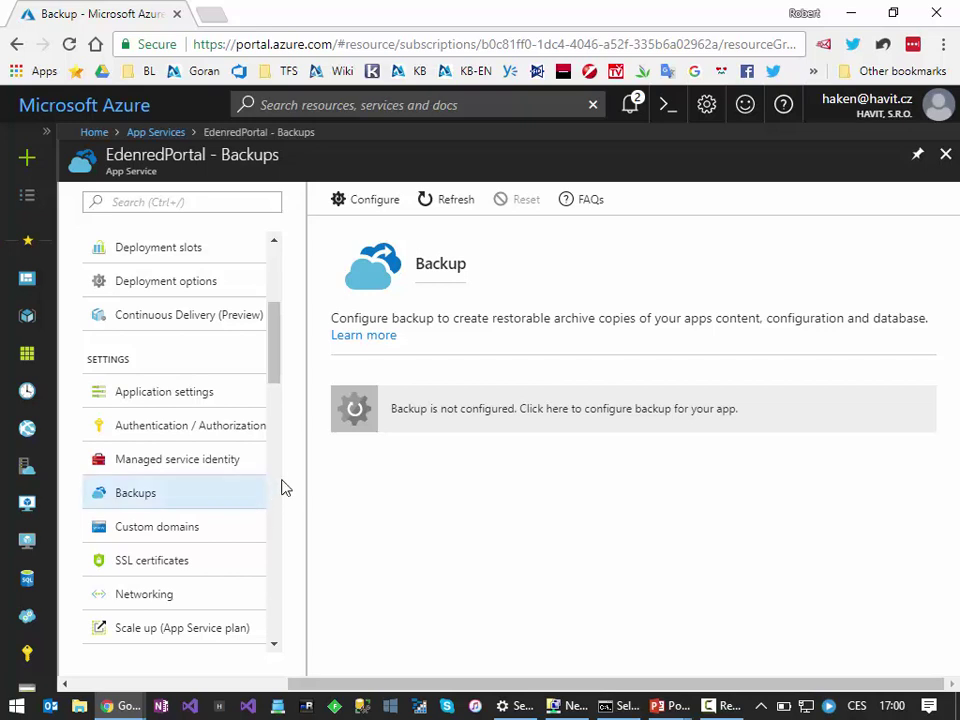
Step: View EdenredPortal's Custom domains and SSL certificates settings
click(194, 538)
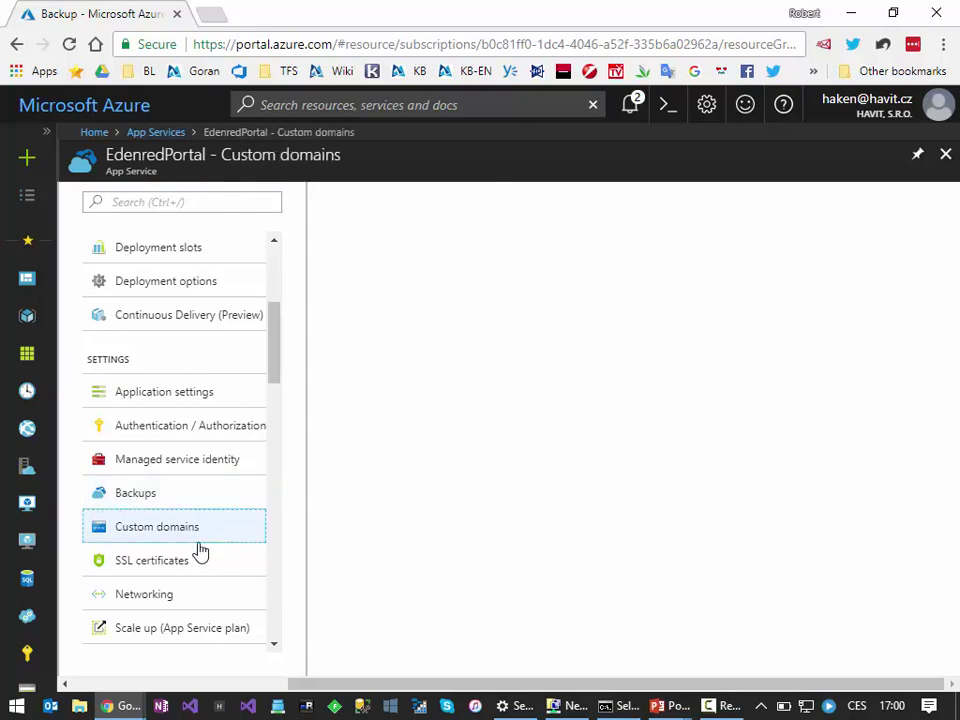
click(184, 564)
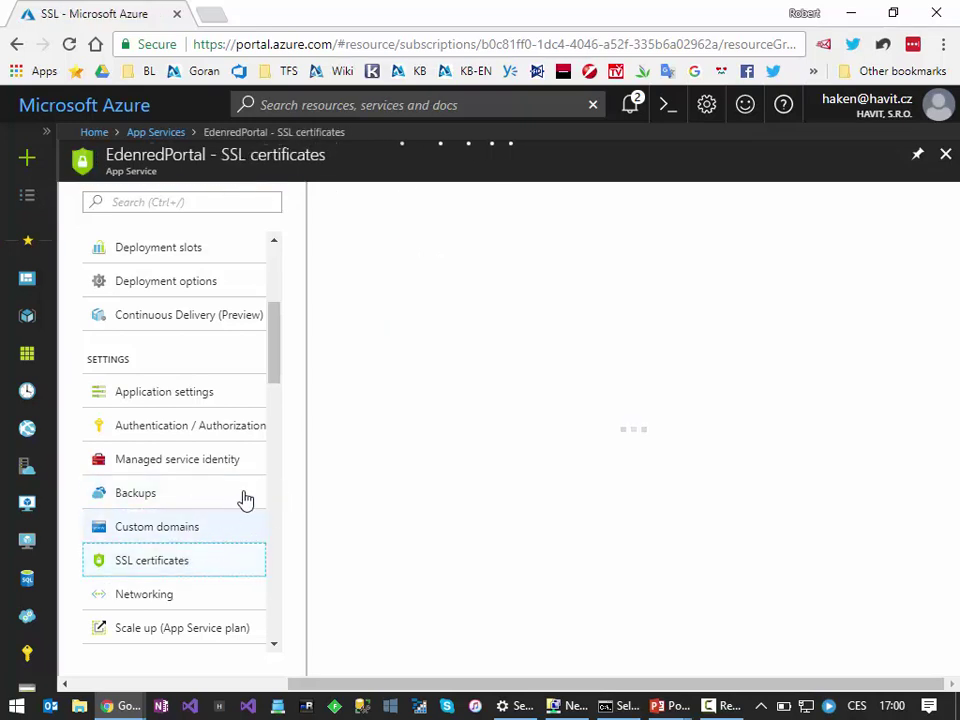
scroll(247, 507, down, 2)
scroll(247, 513, down, 1)
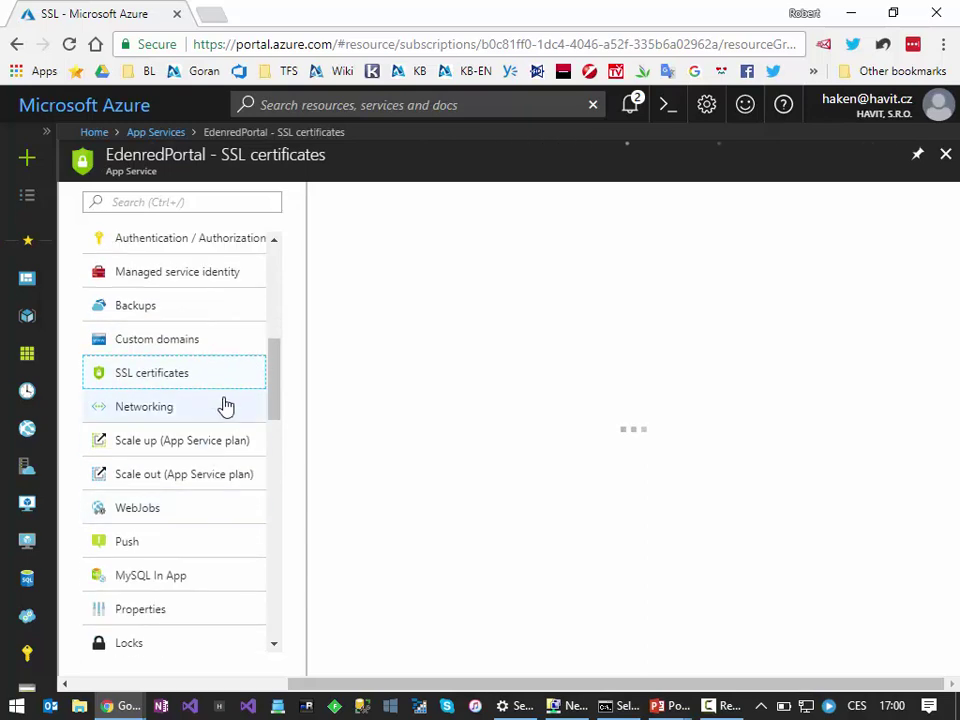
Step: Browse the Scale up pricing tiers from Premium P1–P3 to Free and Shared, closing without changes
click(200, 450)
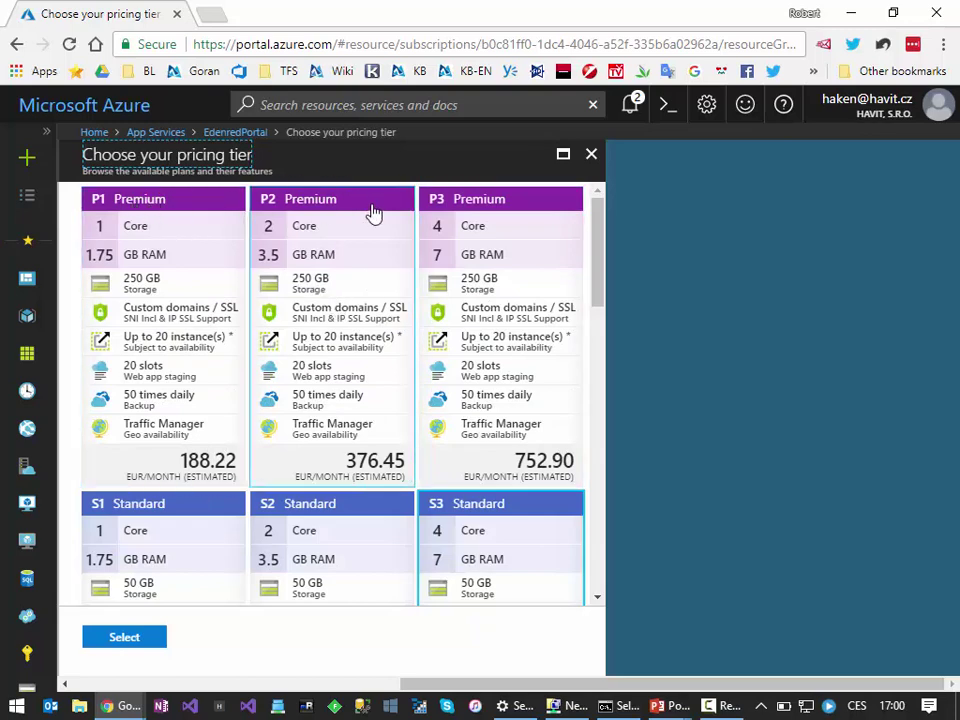
scroll(141, 456, down, 1)
scroll(300, 420, down, 1)
scroll(360, 400, up, 2)
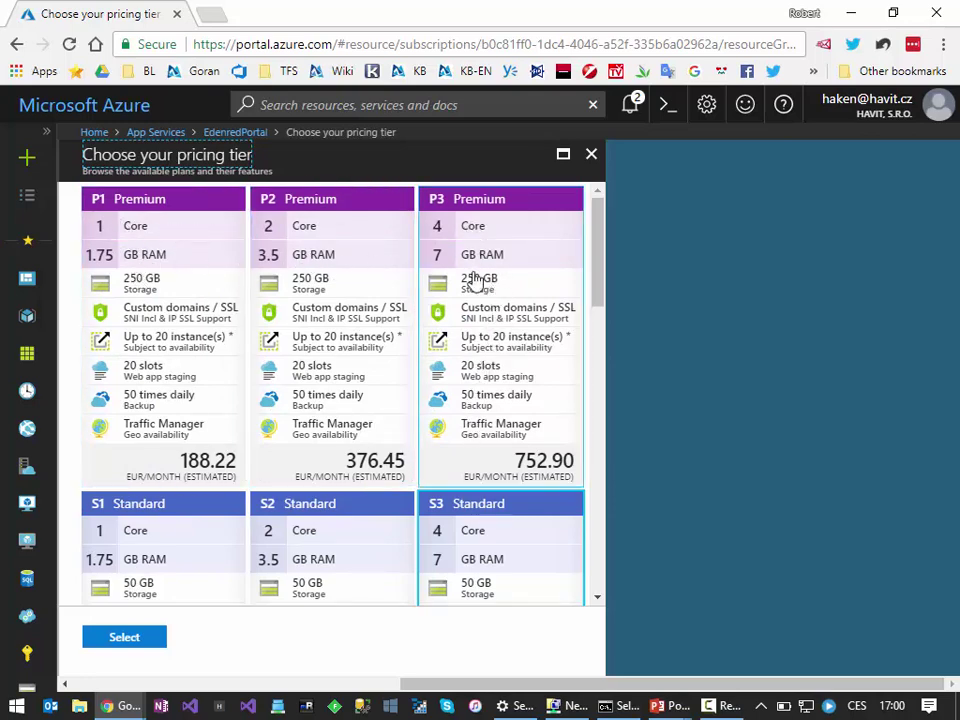
scroll(467, 413, down, 3)
scroll(486, 360, up, 3)
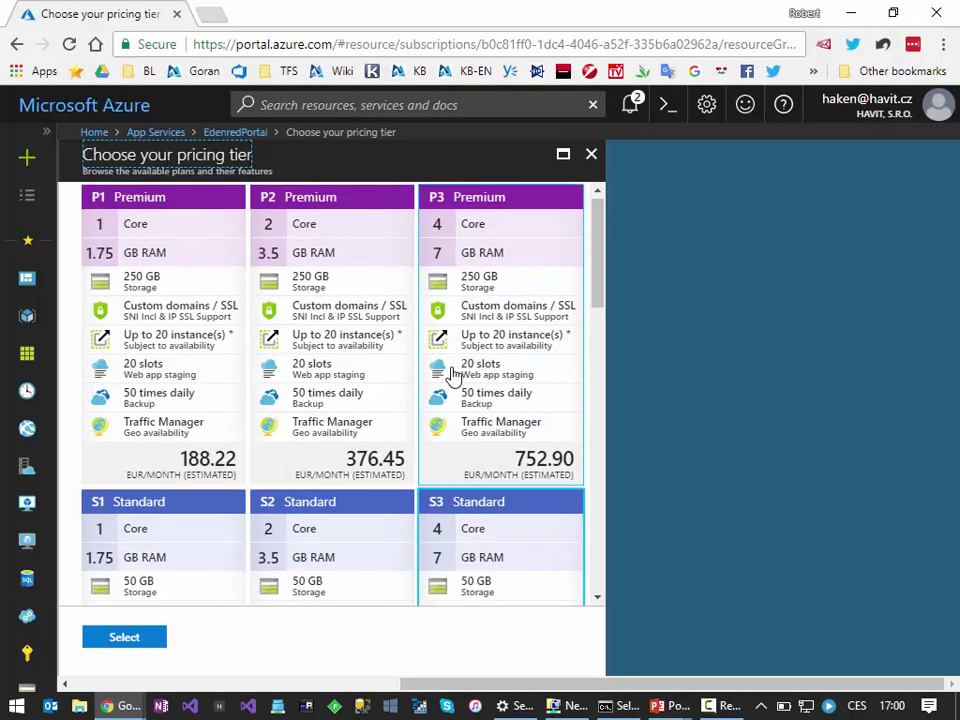
scroll(452, 372, down, 3)
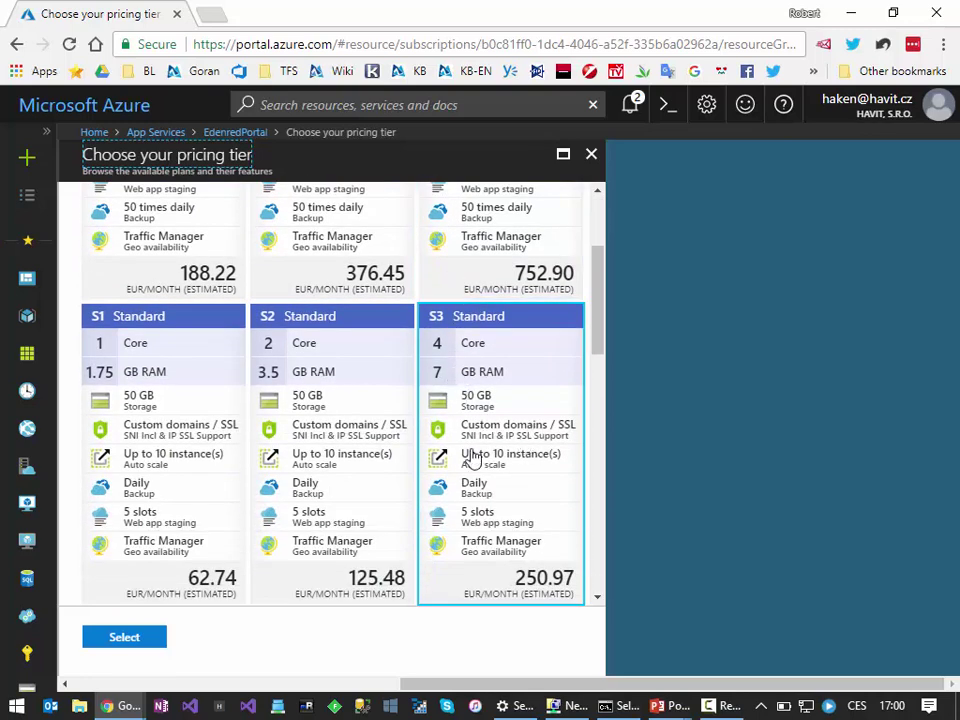
scroll(500, 522, down, 3)
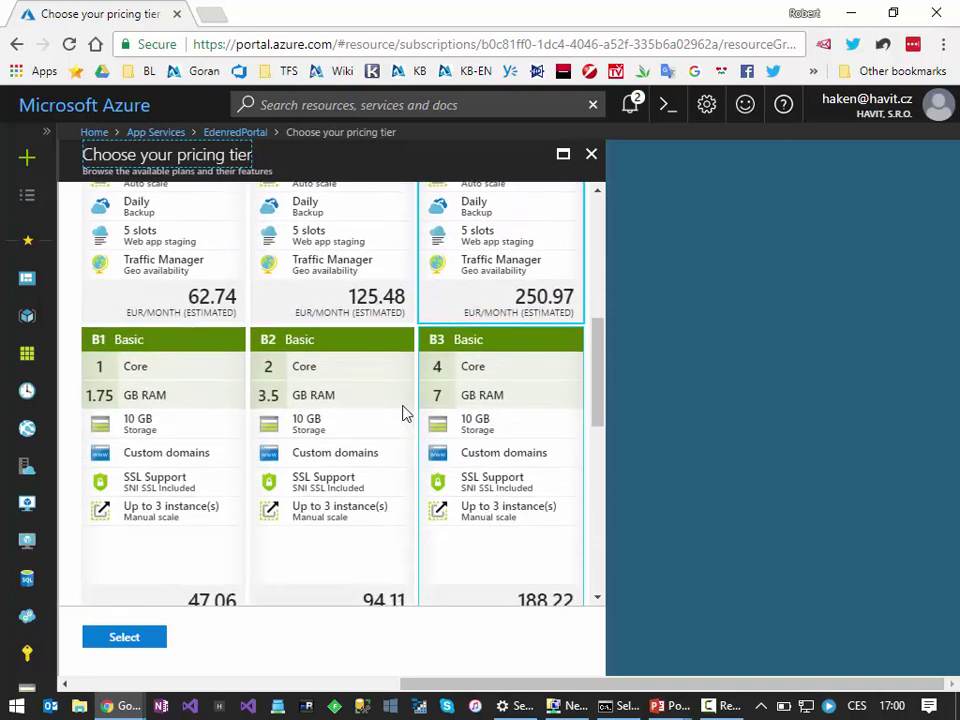
scroll(440, 520, down, 3)
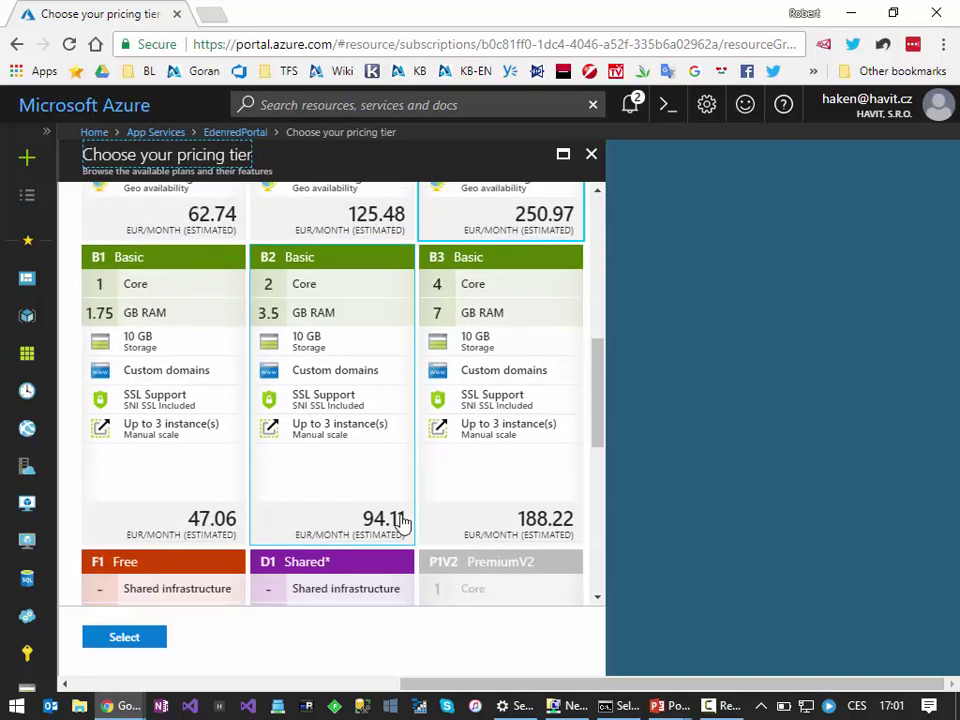
scroll(128, 407, down, 1)
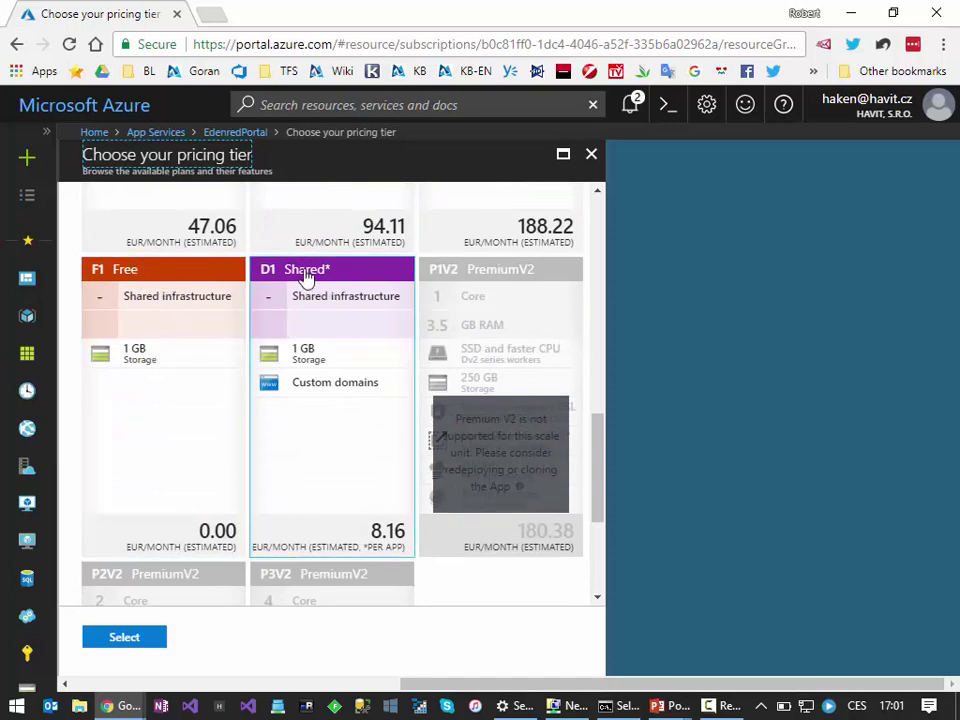
scroll(330, 396, down, 1)
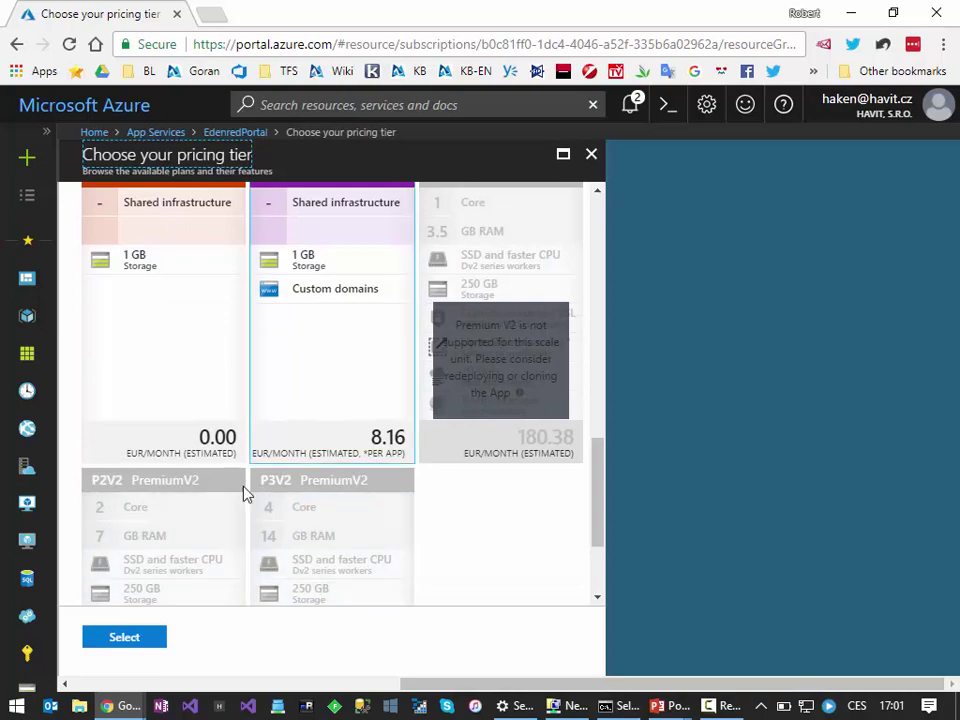
scroll(328, 332, up, 4)
scroll(313, 343, up, 5)
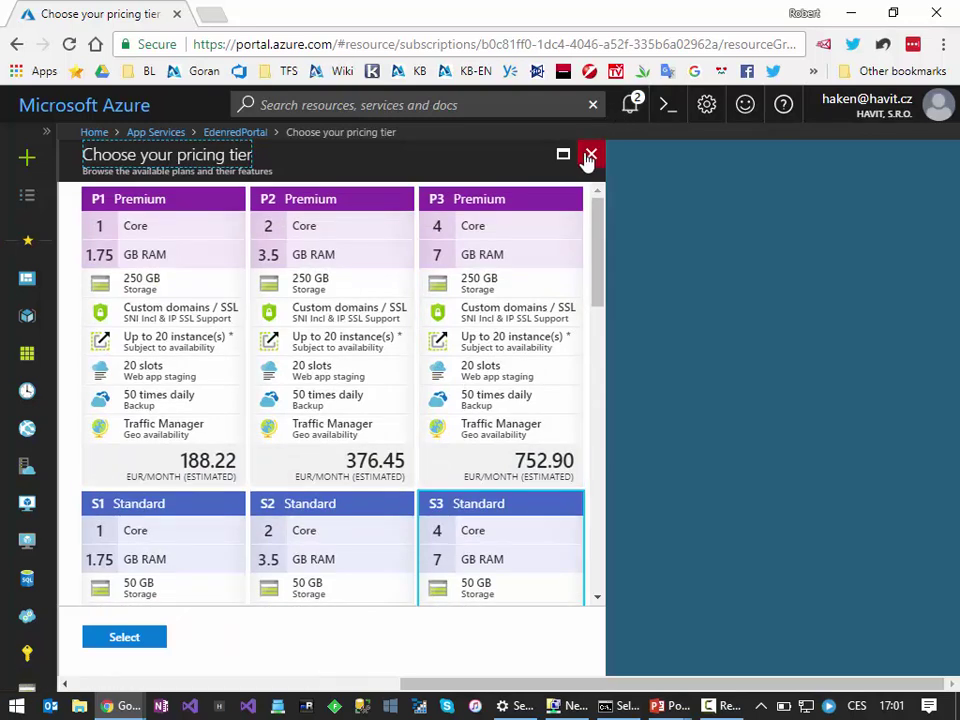
click(590, 155)
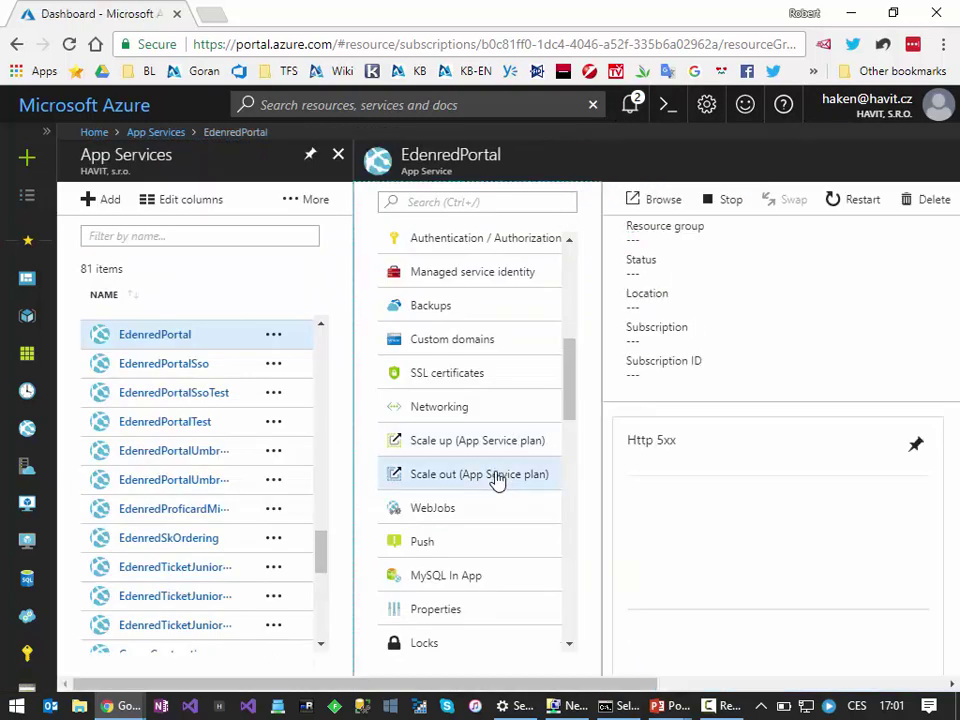
Step: Review the Scale out CPU autoscale rules and instance limits, then close back to the 81-app list
click(498, 476)
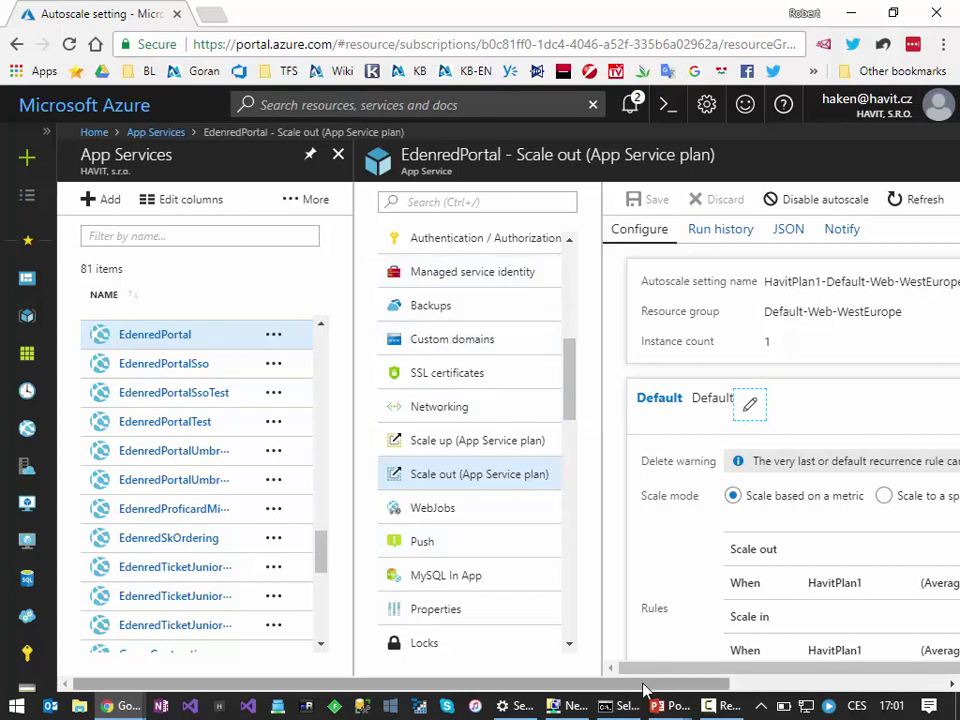
drag(664, 686, 928, 686)
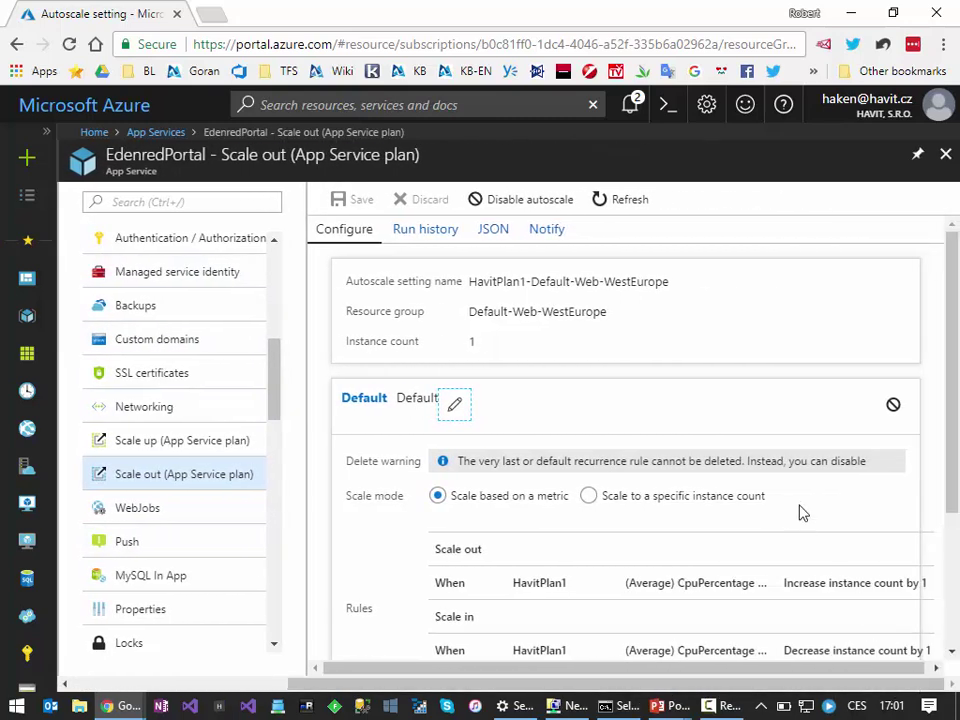
scroll(616, 434, down, 1)
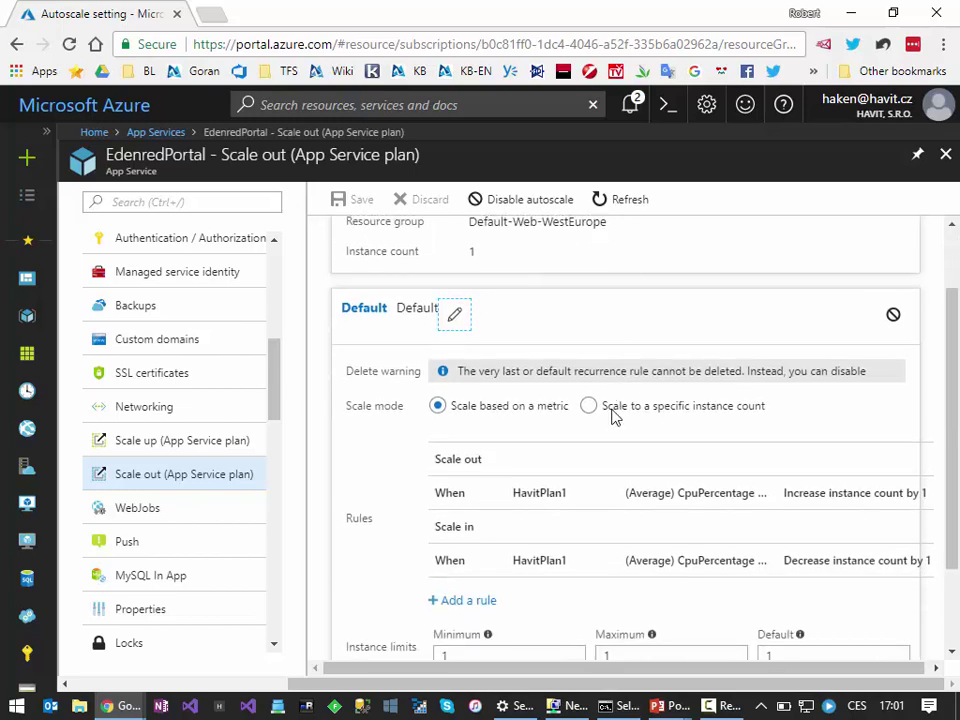
scroll(615, 408, up, 1)
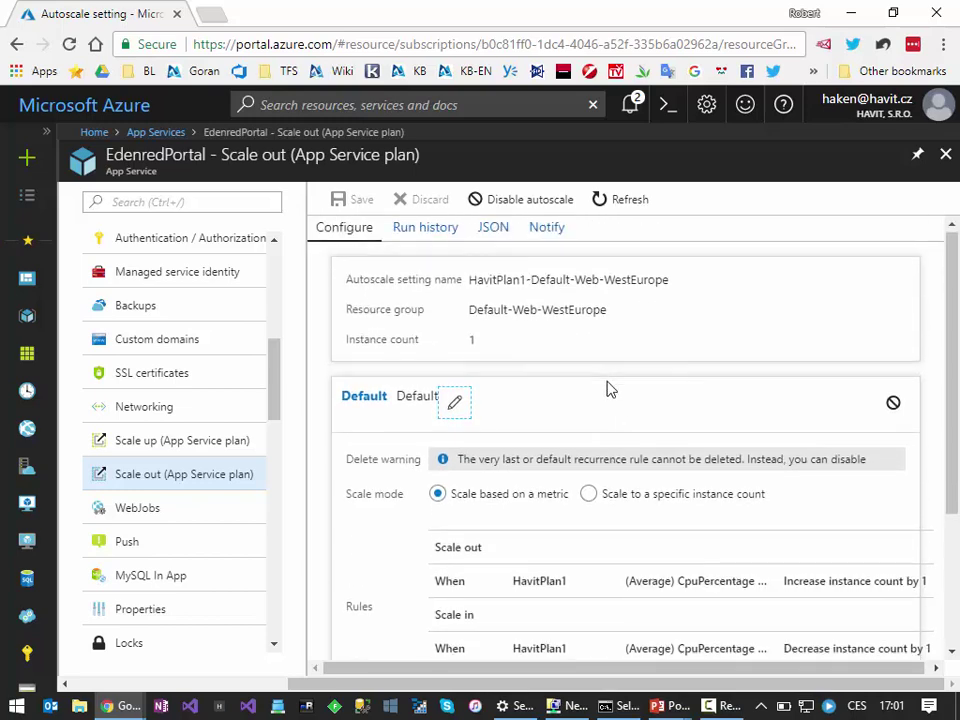
scroll(607, 390, down, 2)
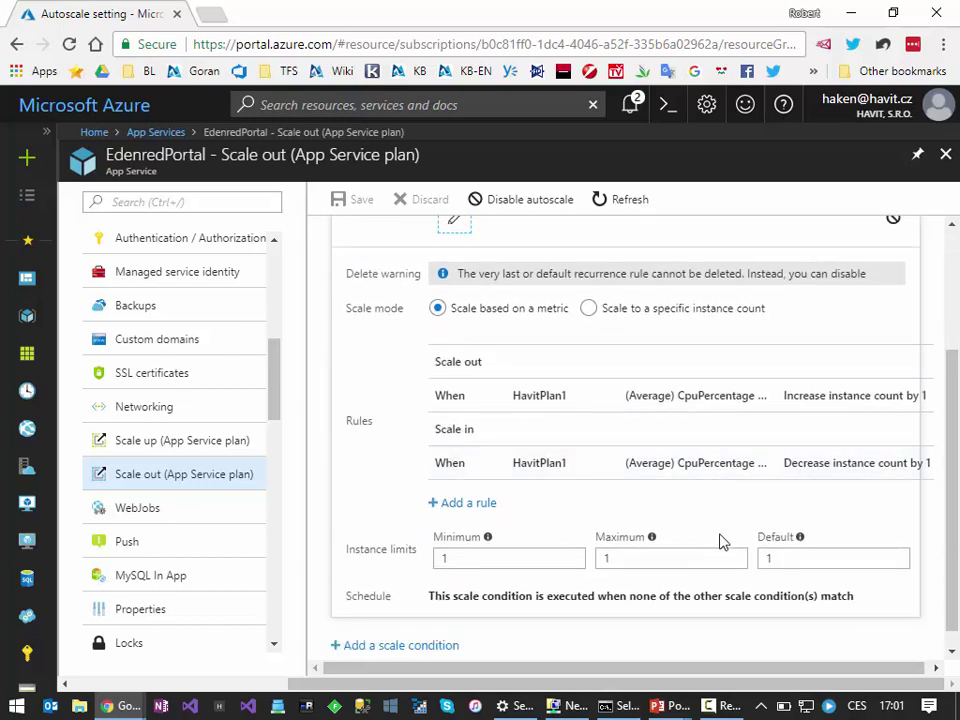
scroll(719, 550, down, 1)
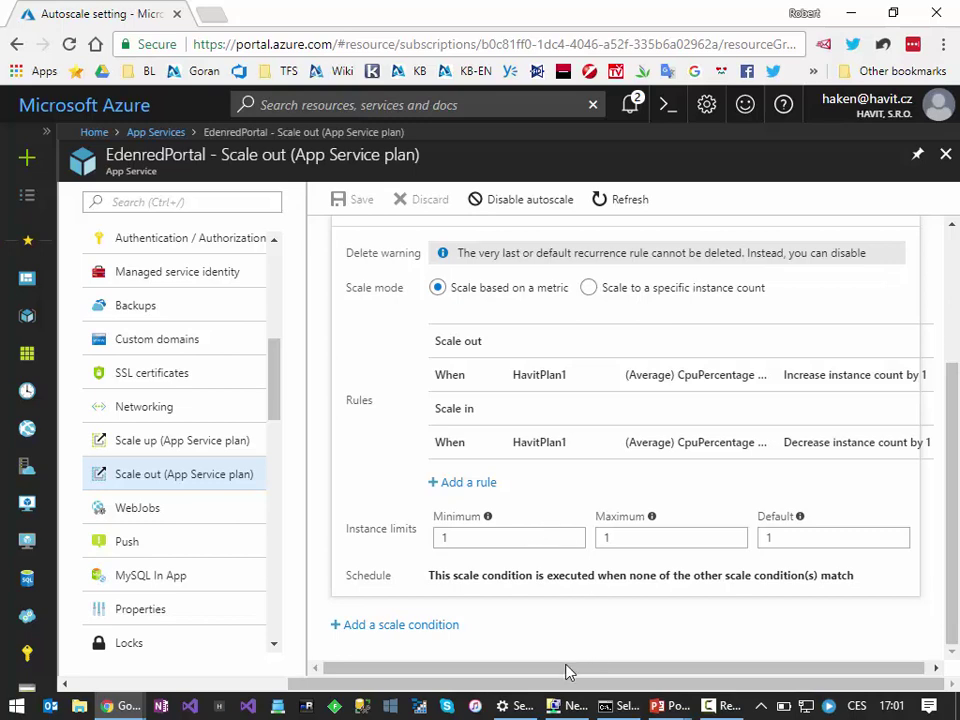
scroll(553, 643, up, 5)
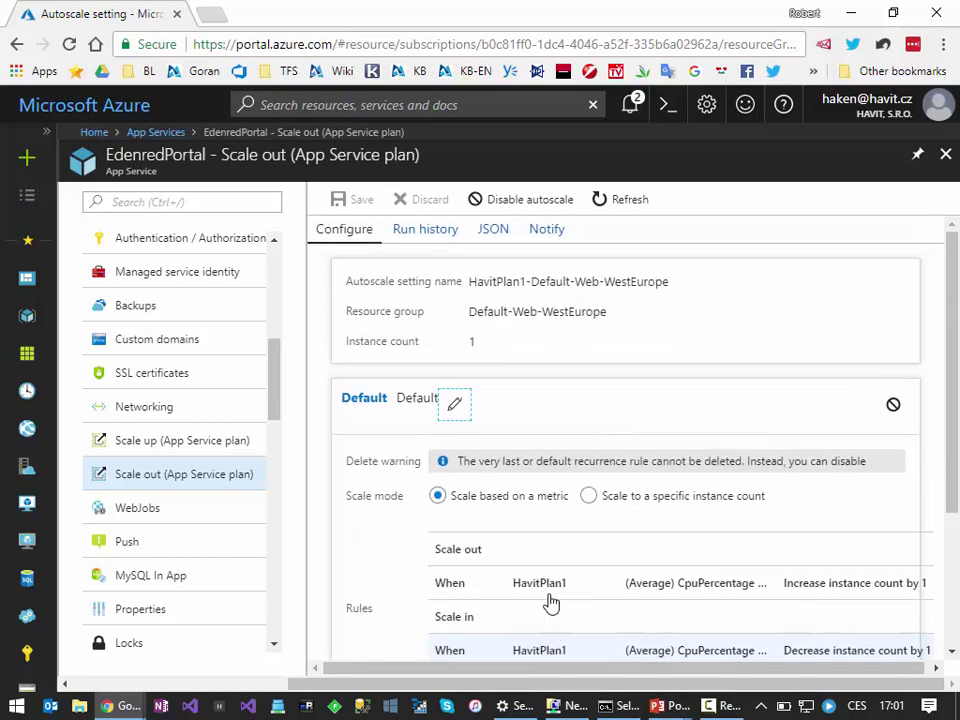
scroll(553, 630, down, 5)
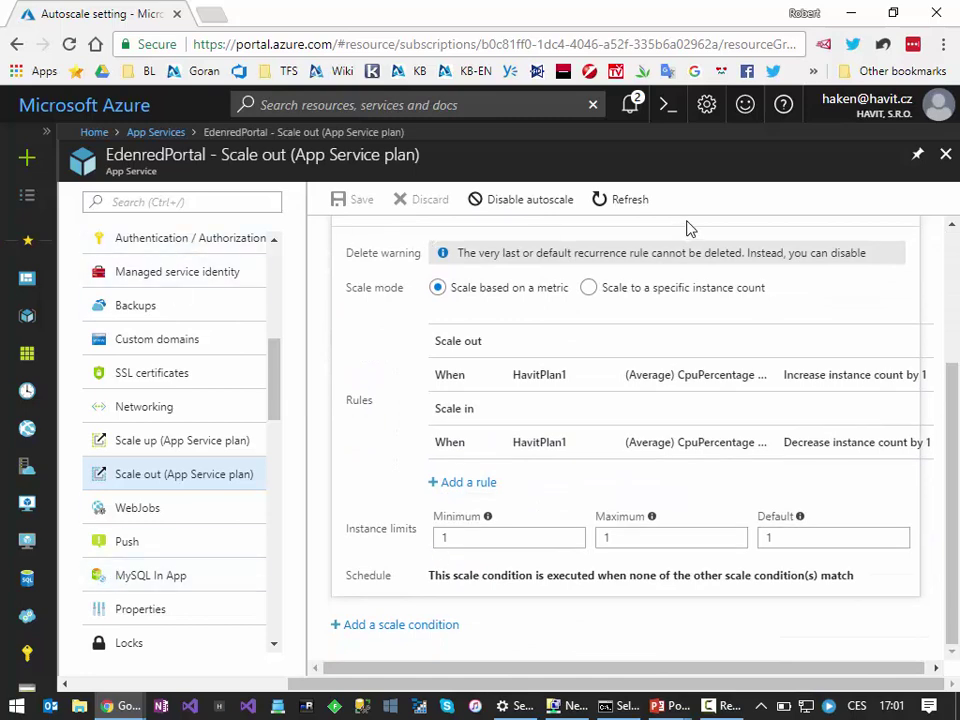
click(945, 154)
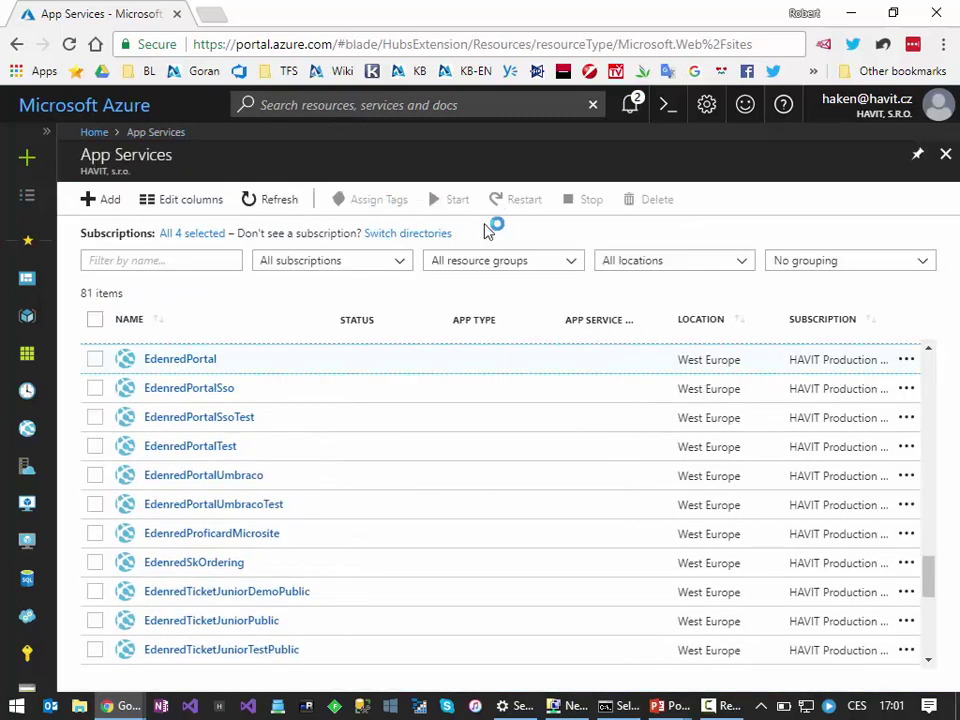
Step: Filter the App Services list by name with 'bo'
scroll(217, 503, up, 15)
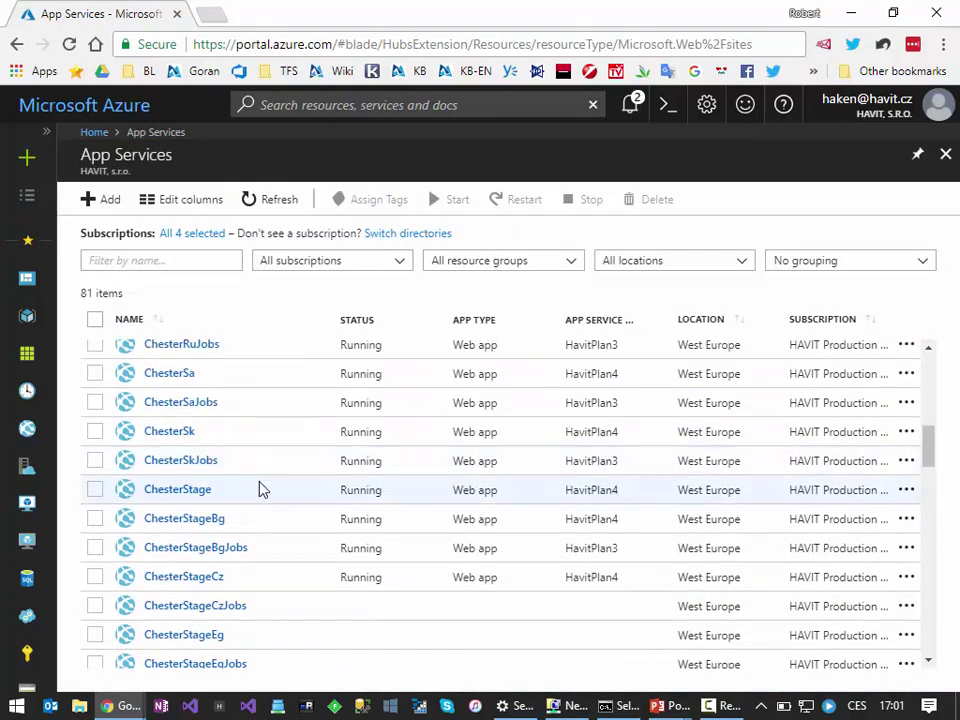
scroll(259, 489, up, 3)
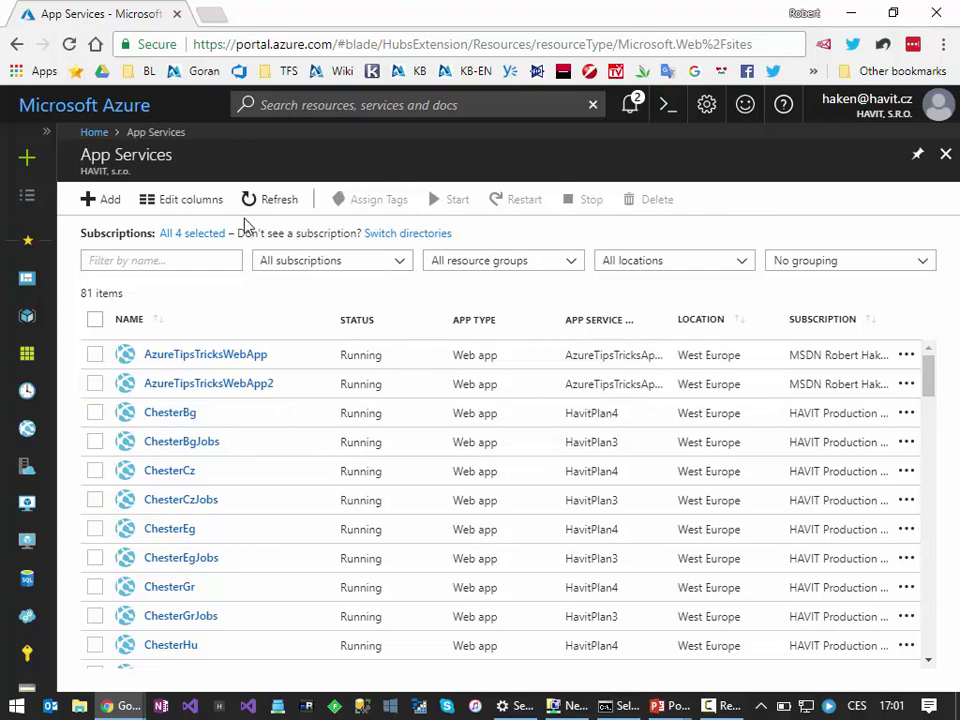
click(181, 259)
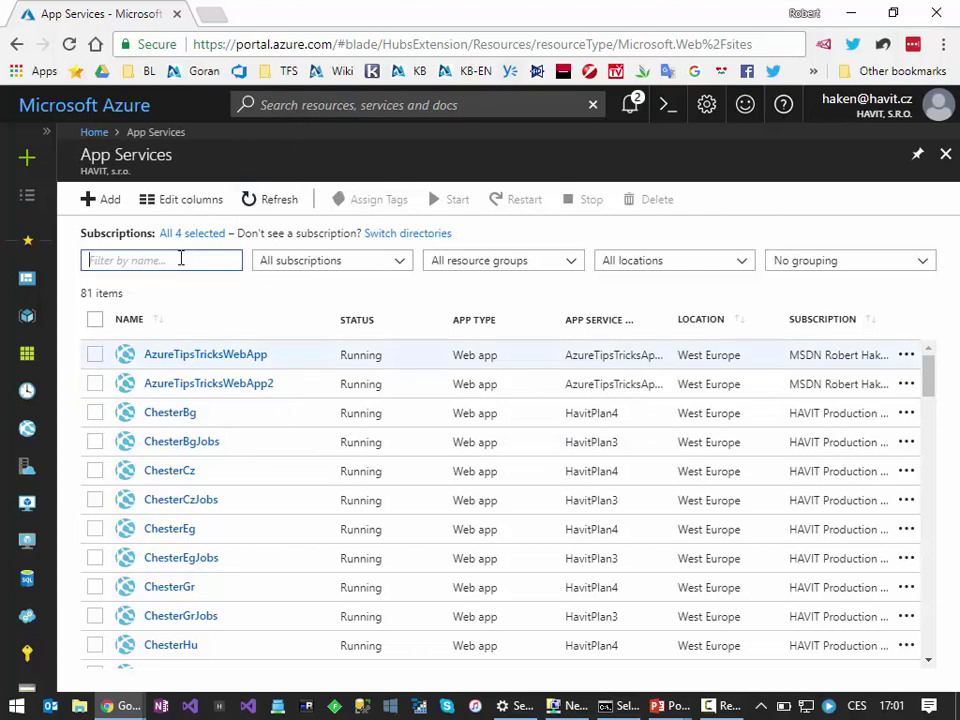
text(bontia)
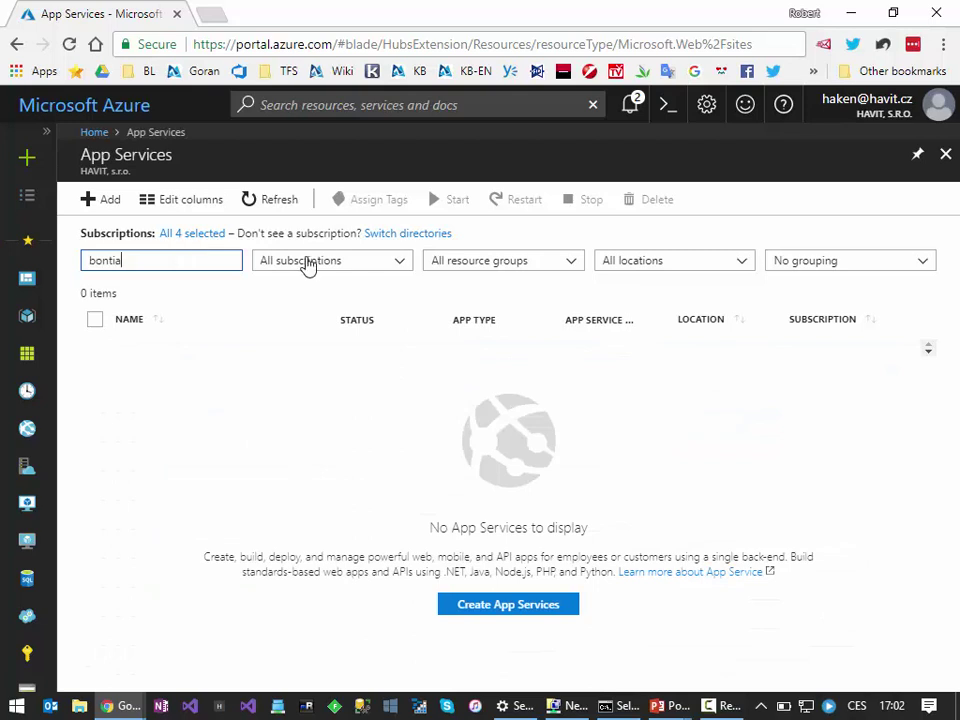
Step: Check the subscription, resource group, location and grouping filters, then sign out of the portal
click(358, 262)
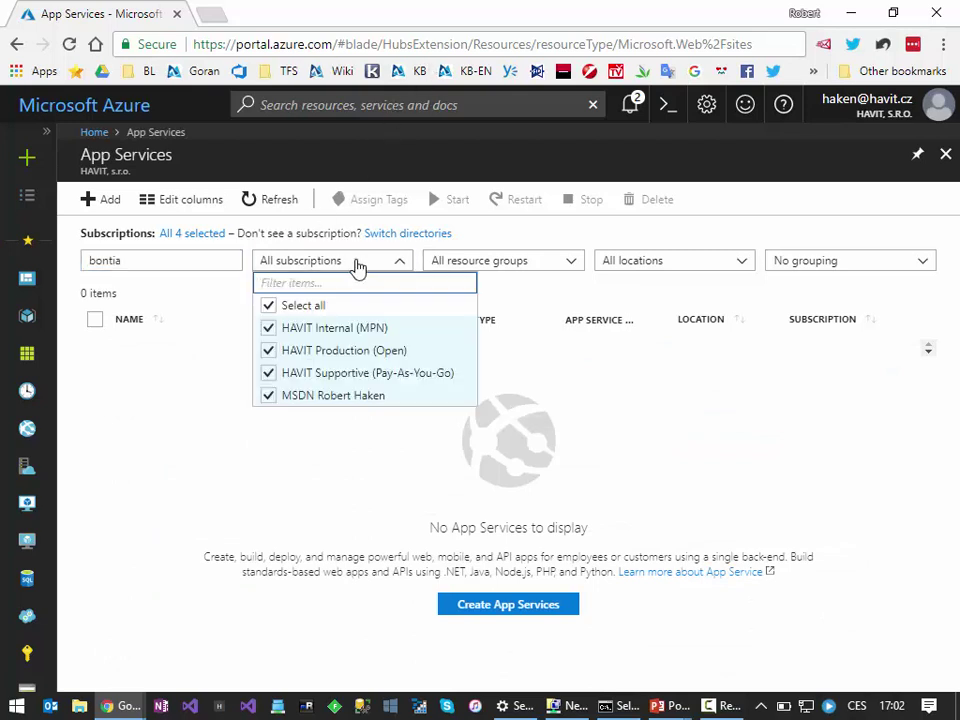
click(360, 263)
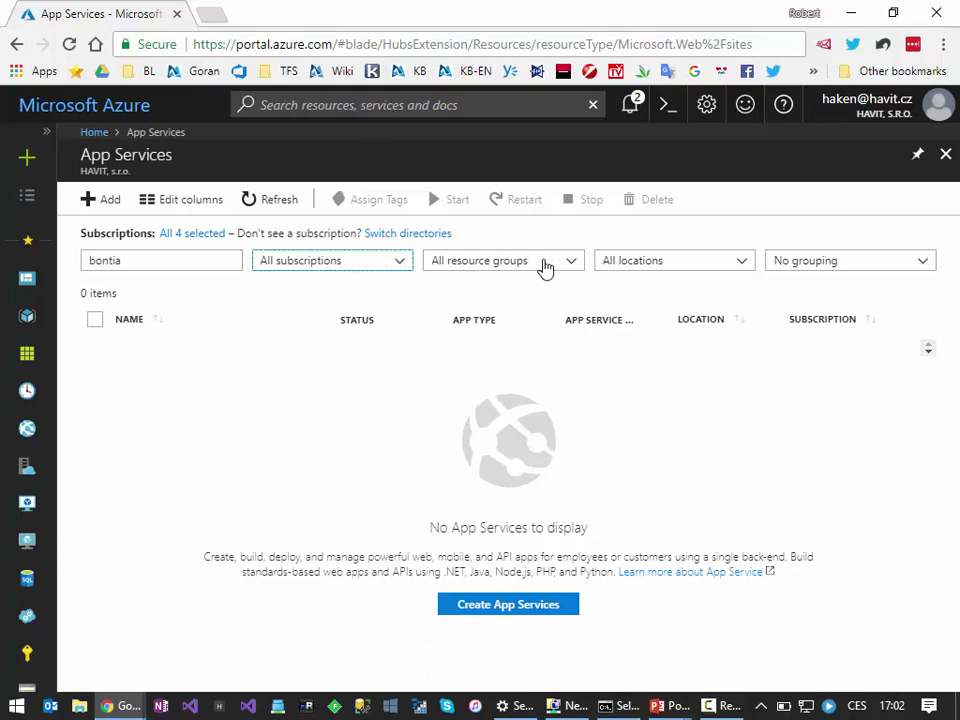
click(541, 264)
click(612, 263)
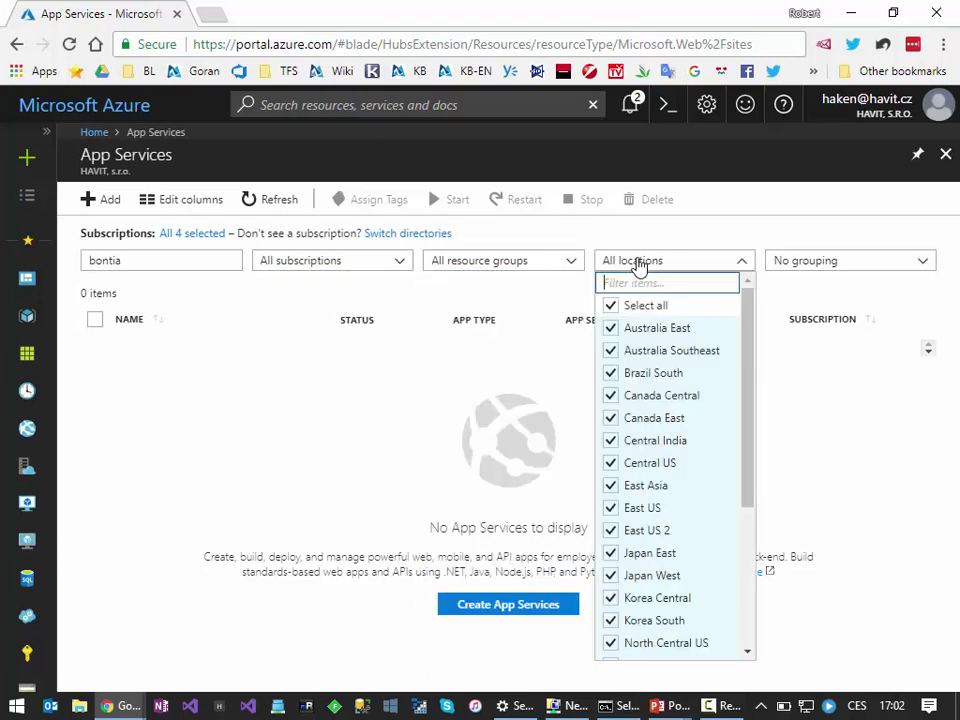
click(800, 260)
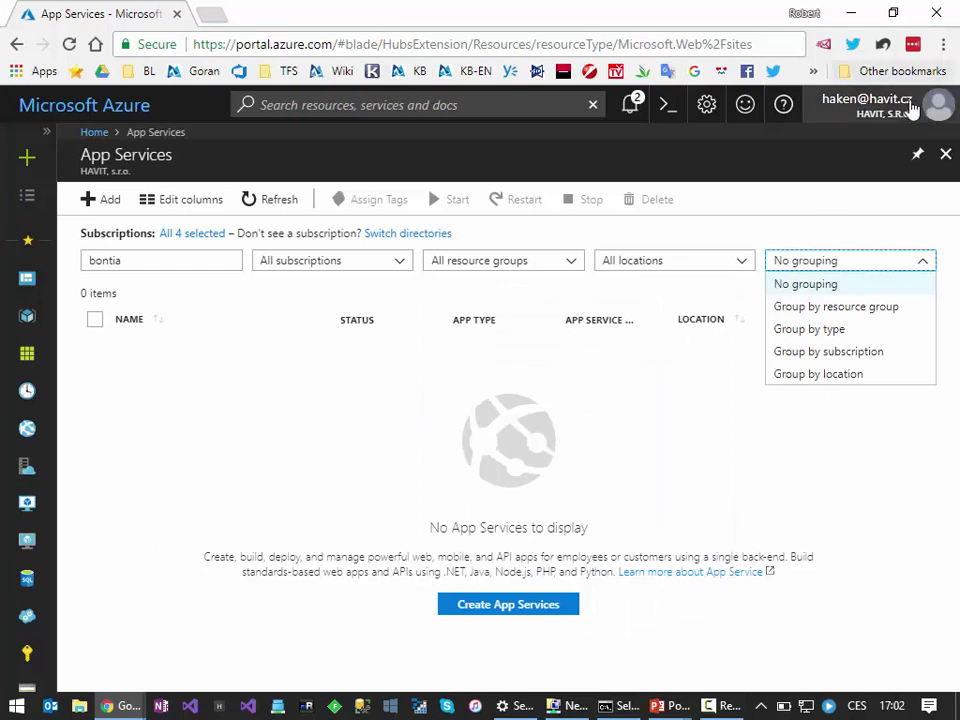
click(897, 108)
click(866, 150)
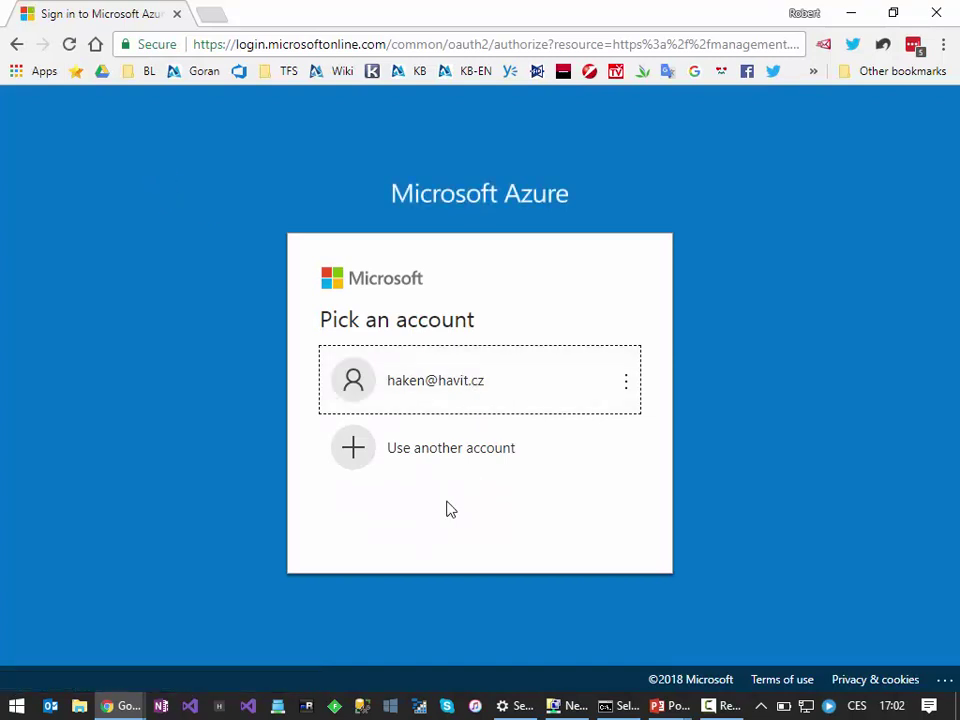
Step: Return to the Azure portal sign-in via the Azure portal bookmark
click(405, 392)
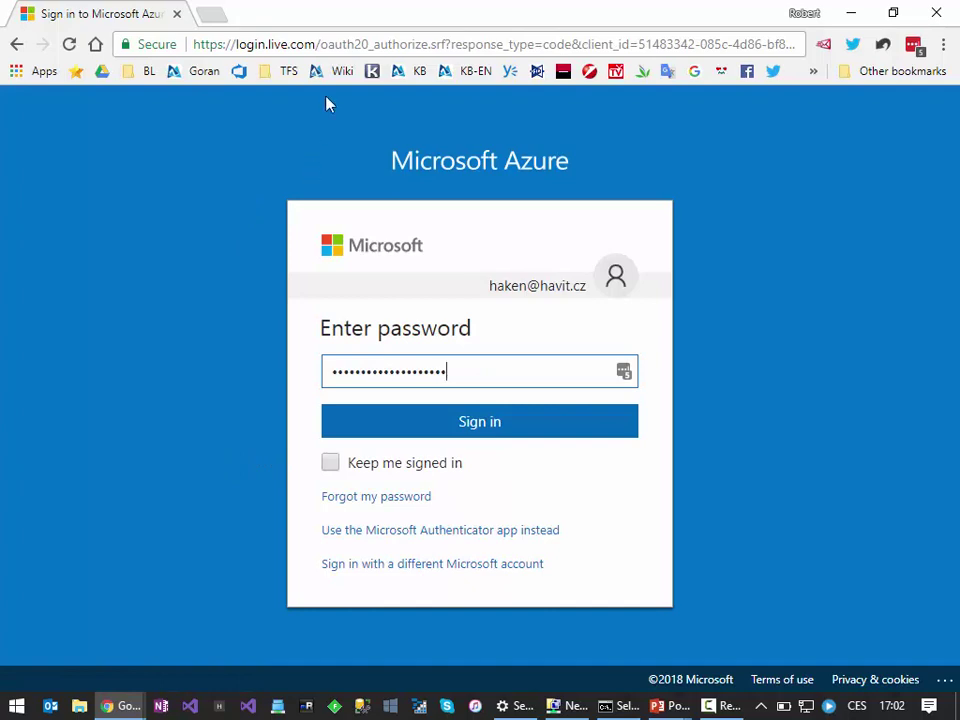
click(318, 42)
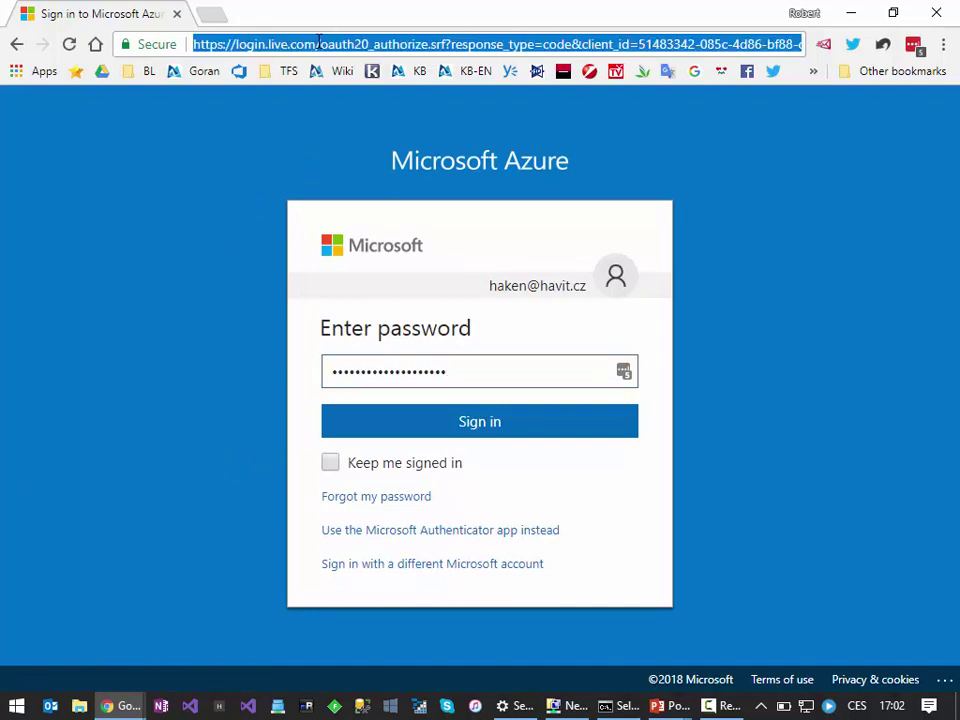
text(account.microsoft.com)
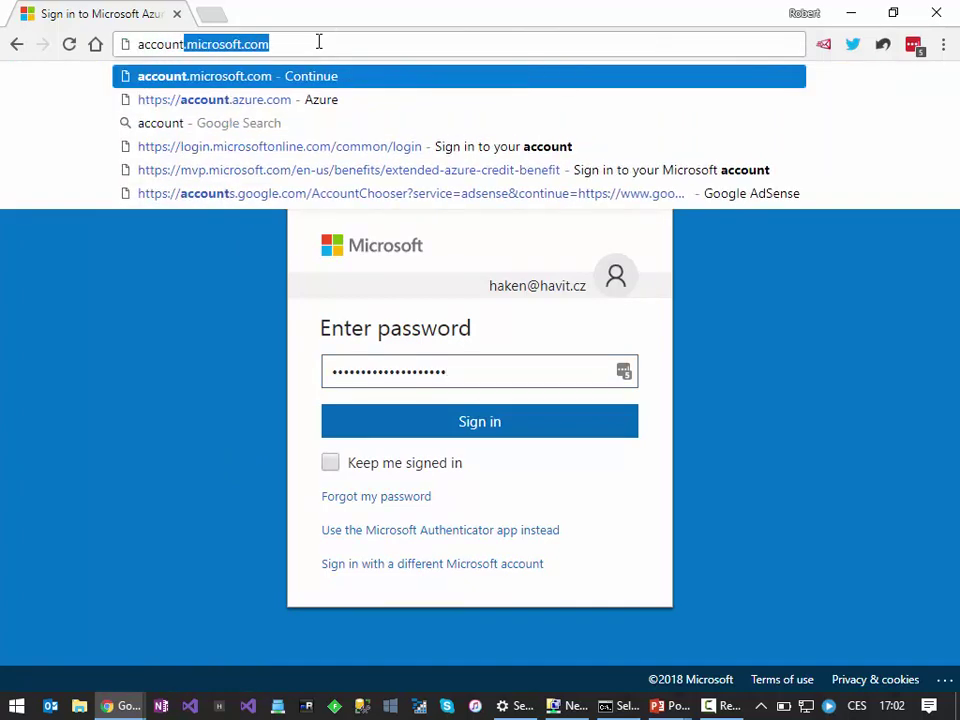
key(ctrl+a)
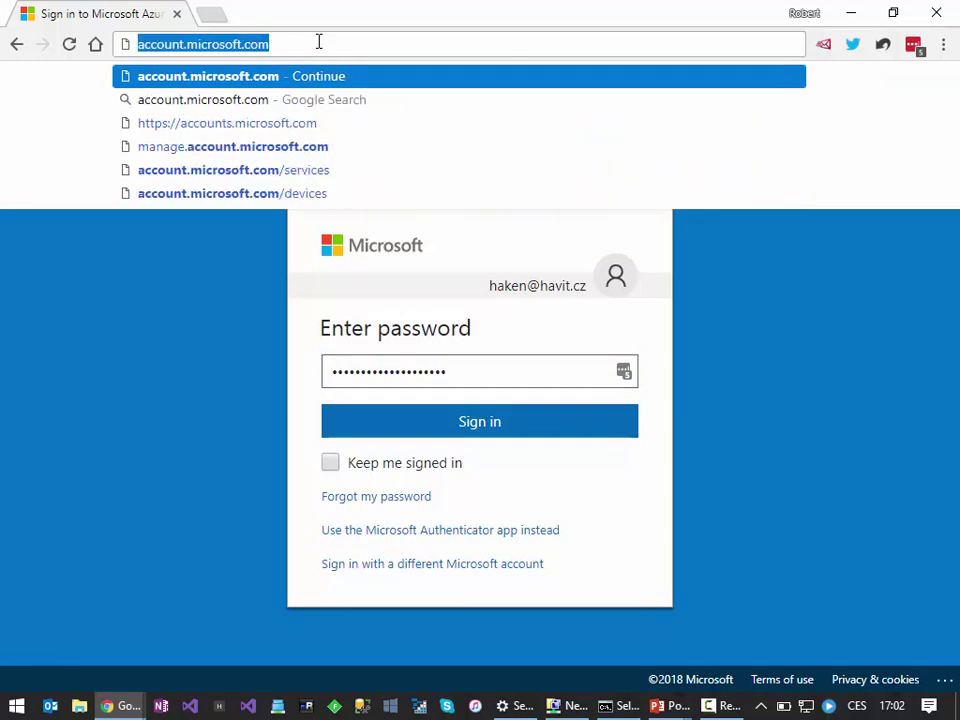
key(Escape)
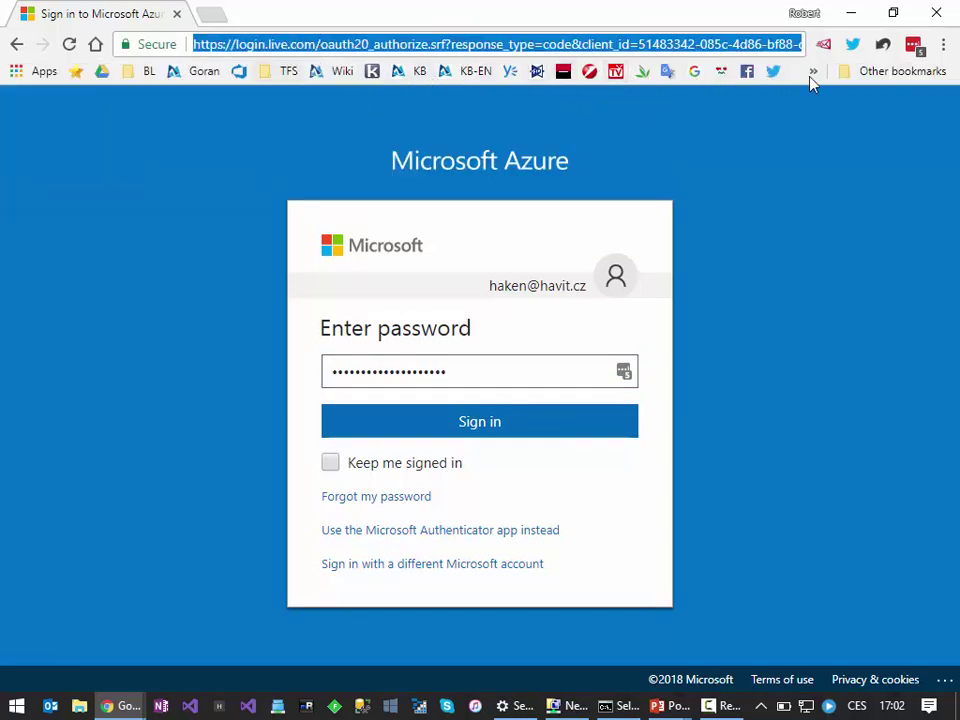
click(813, 71)
click(760, 96)
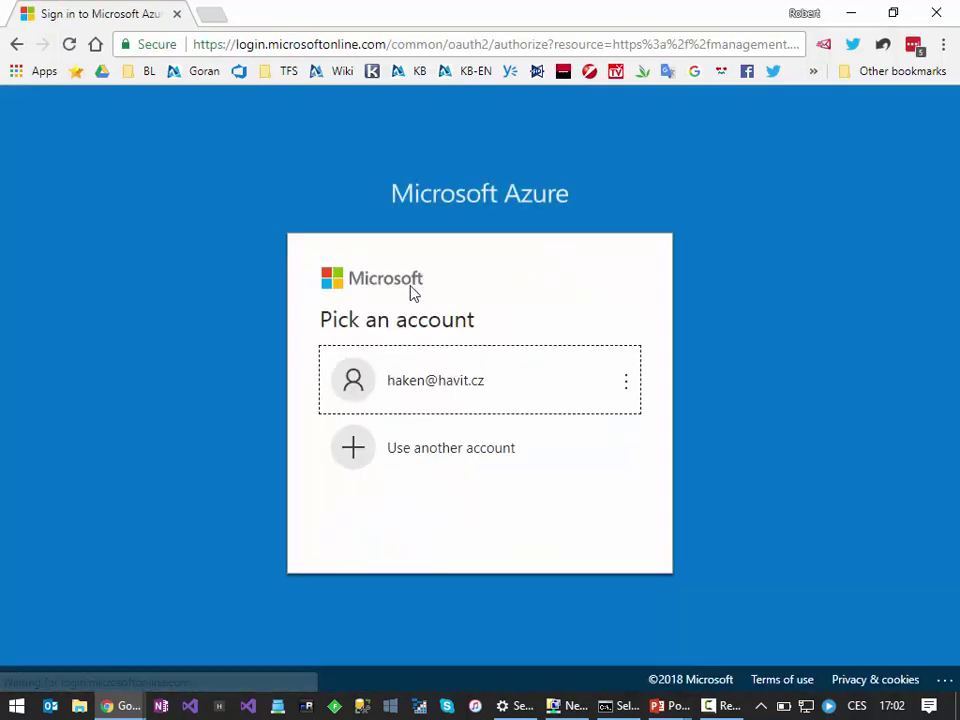
Step: Sign in with another work or school account, entering its e-mail and re-entering the rejected password
click(420, 467)
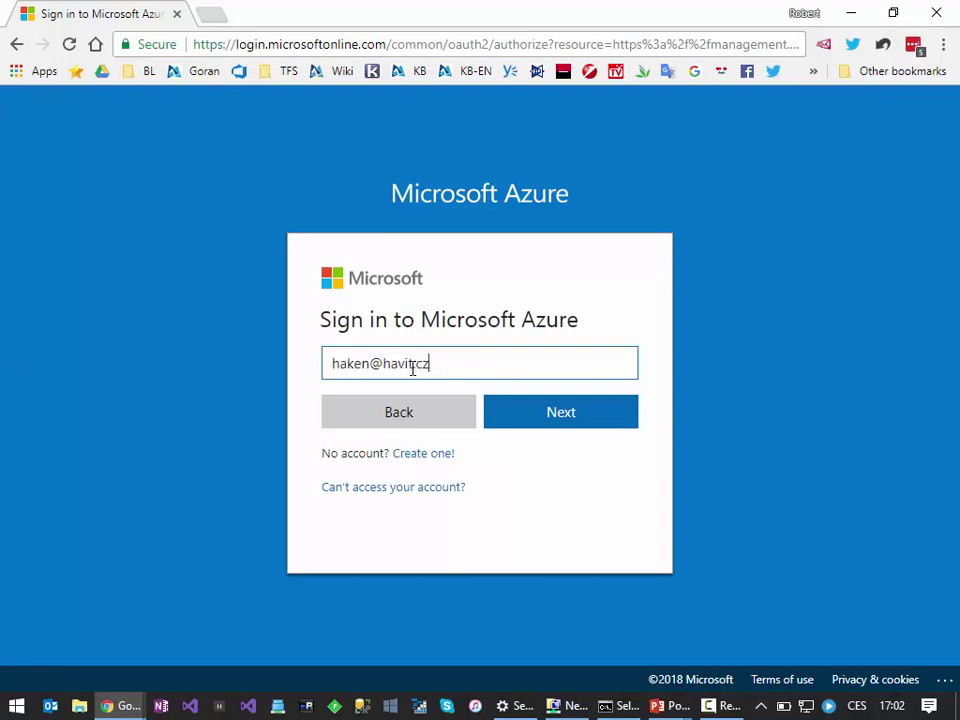
click(630, 410)
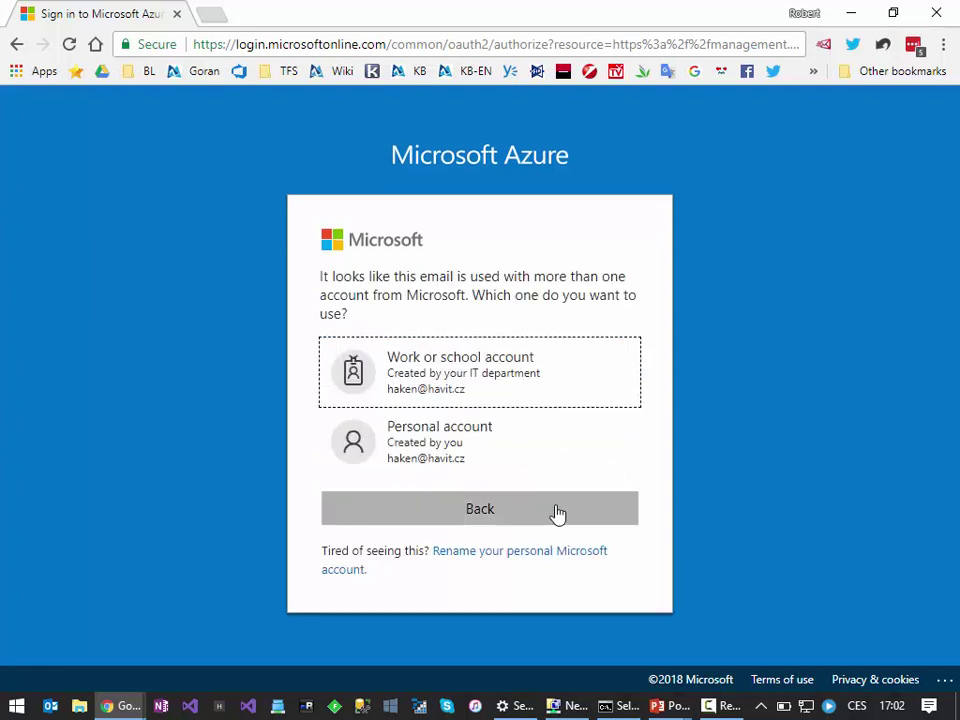
click(394, 388)
key(ctrl+v)
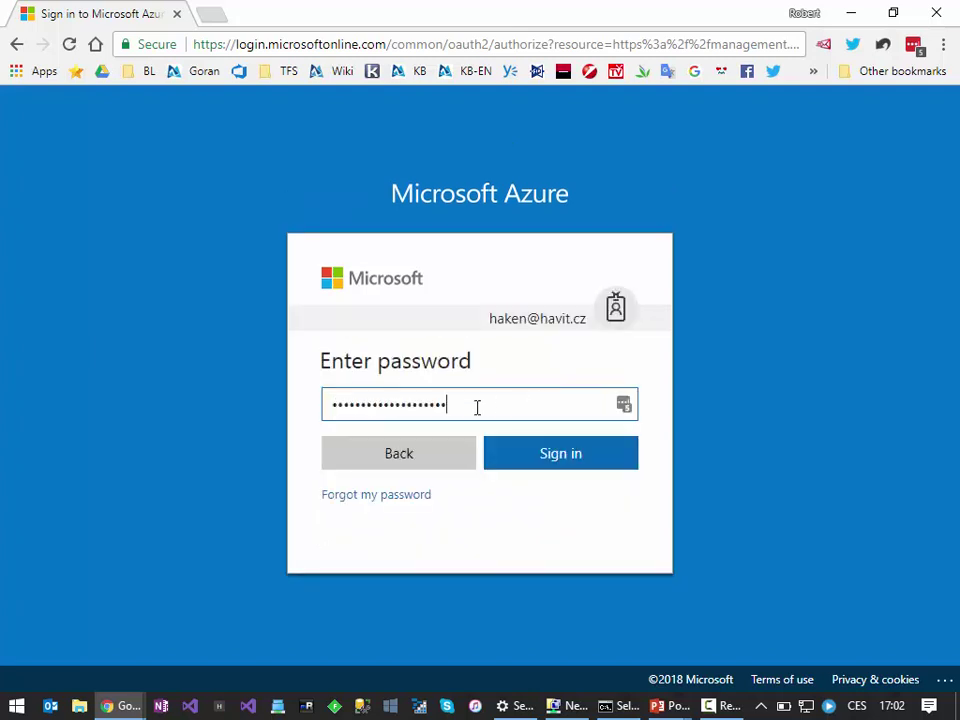
click(570, 462)
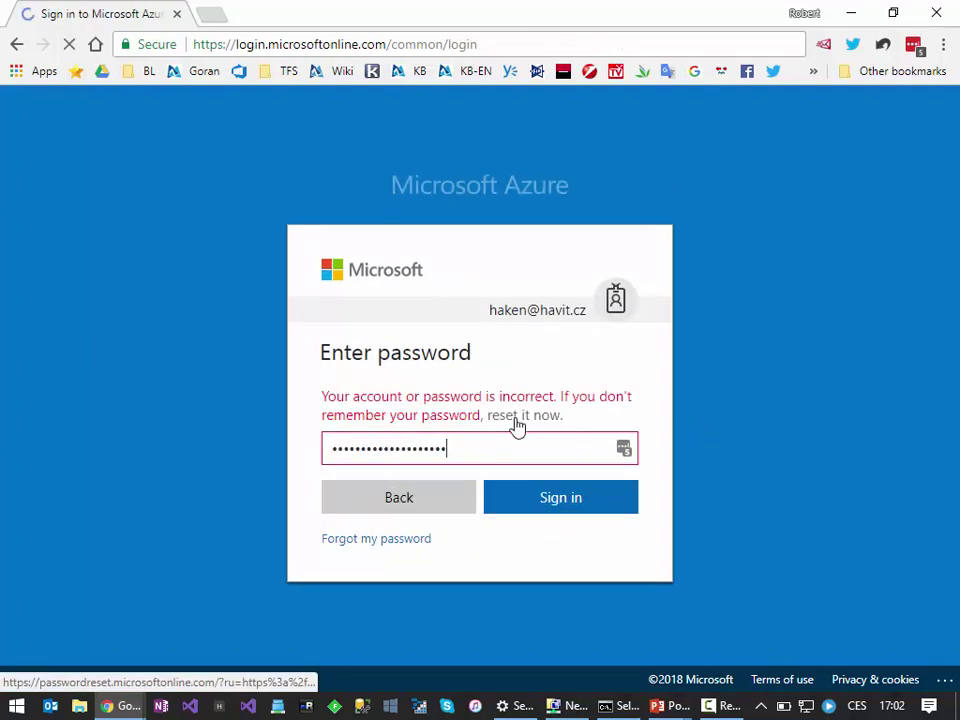
drag(505, 450, 155, 452)
text(***)
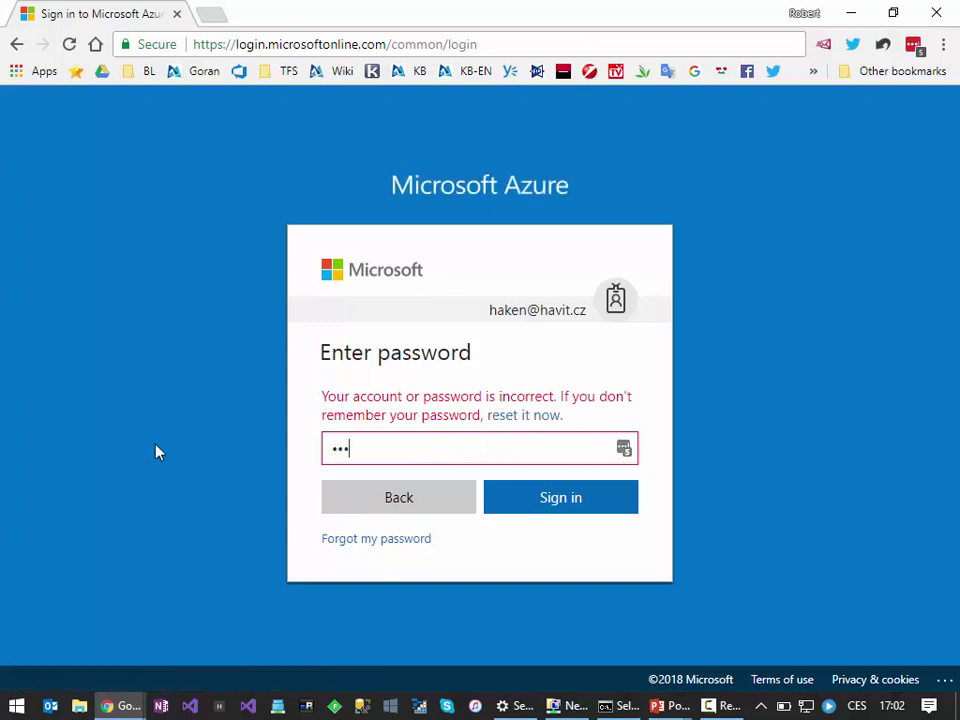
click(542, 505)
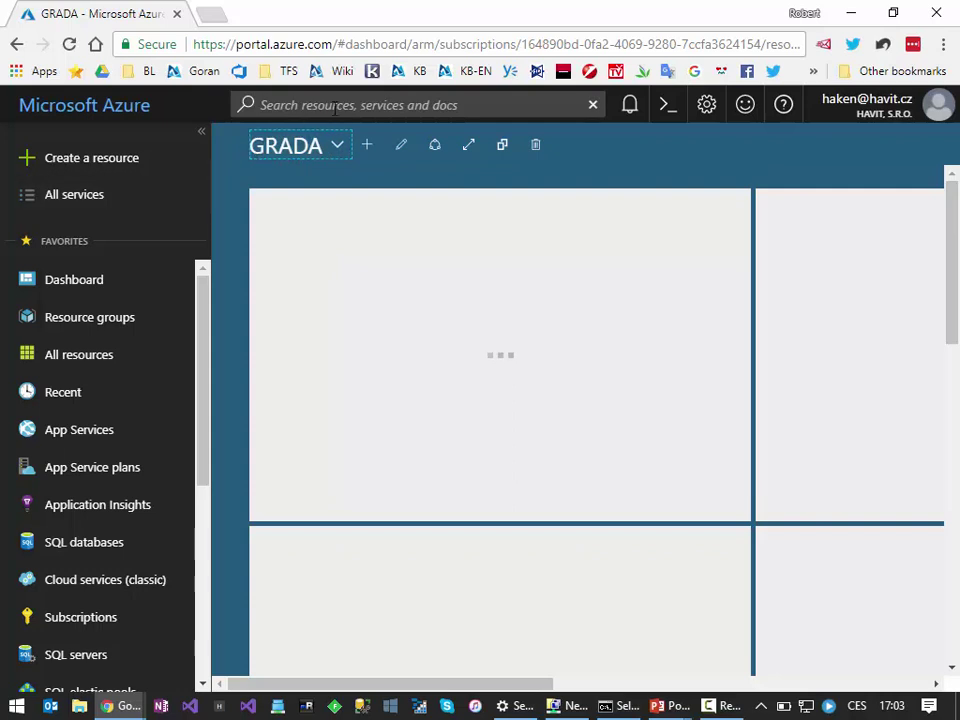
Step: Search 'bontia' in All resources with every subscription selected in the filter
click(335, 105)
text(bontia)
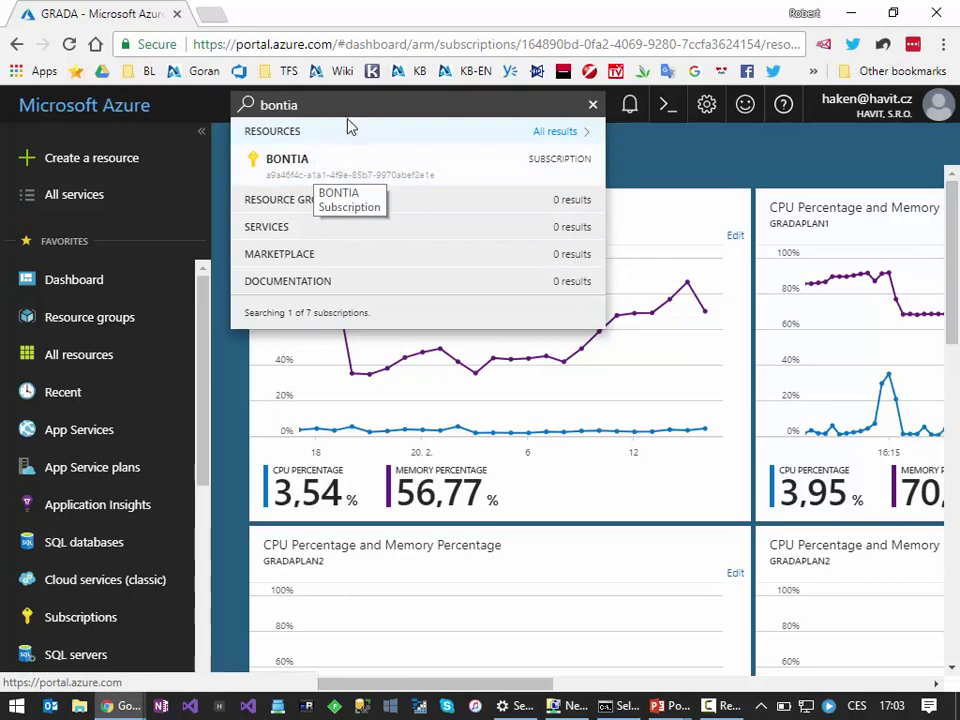
click(565, 131)
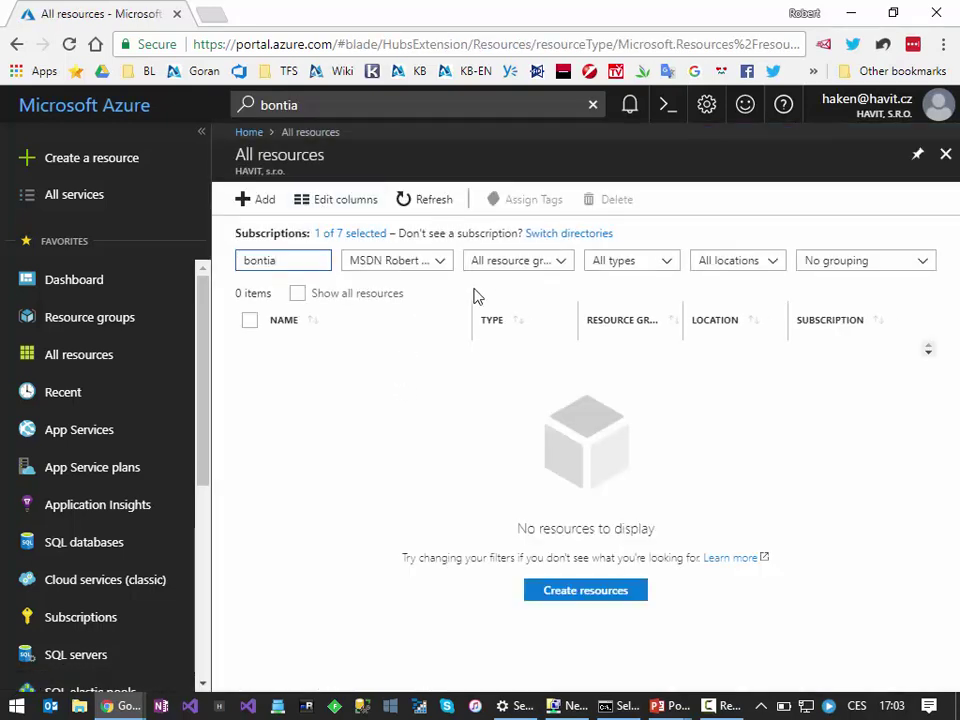
click(438, 261)
click(389, 306)
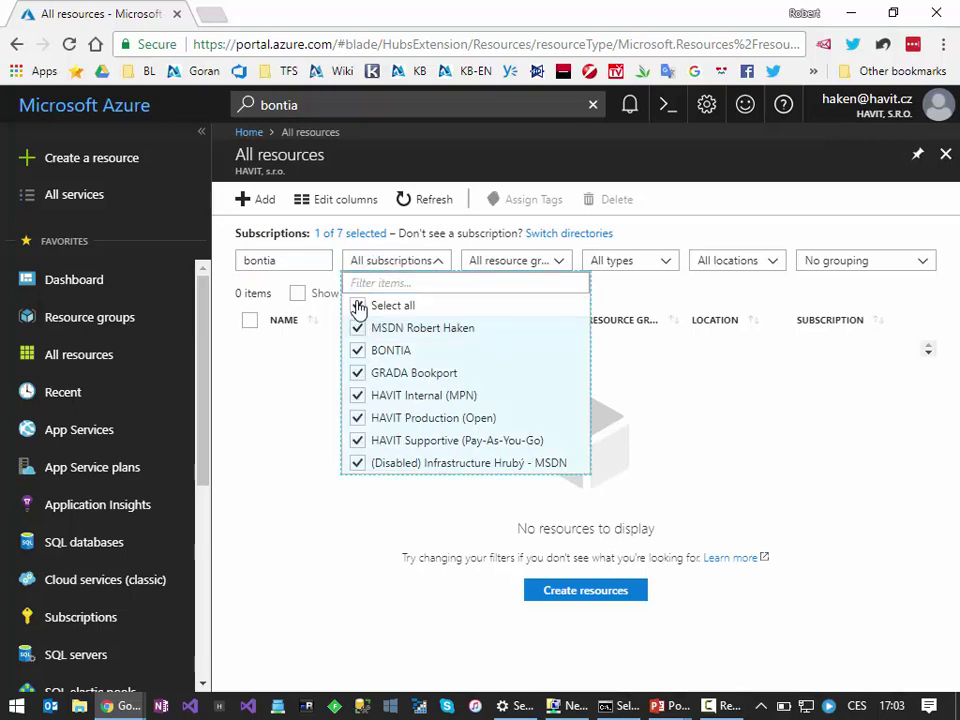
click(392, 262)
click(300, 264)
Step: Scroll the 23 bontia matches and open the BontiaUltralight App Service
scroll(418, 508, down, 1)
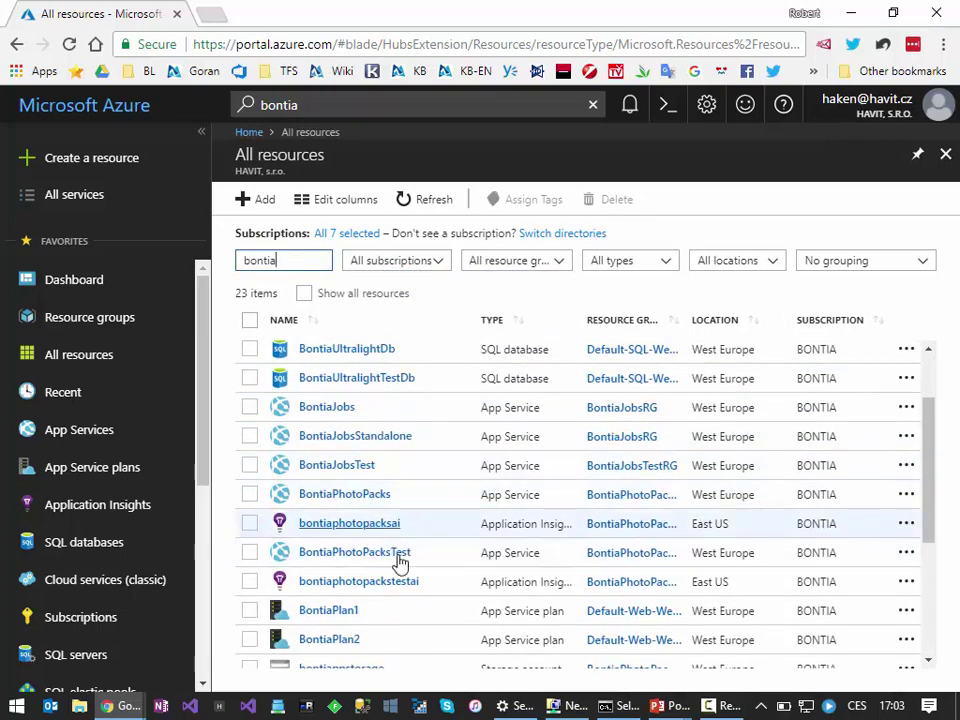
scroll(407, 621, down, 1)
scroll(407, 620, down, 1)
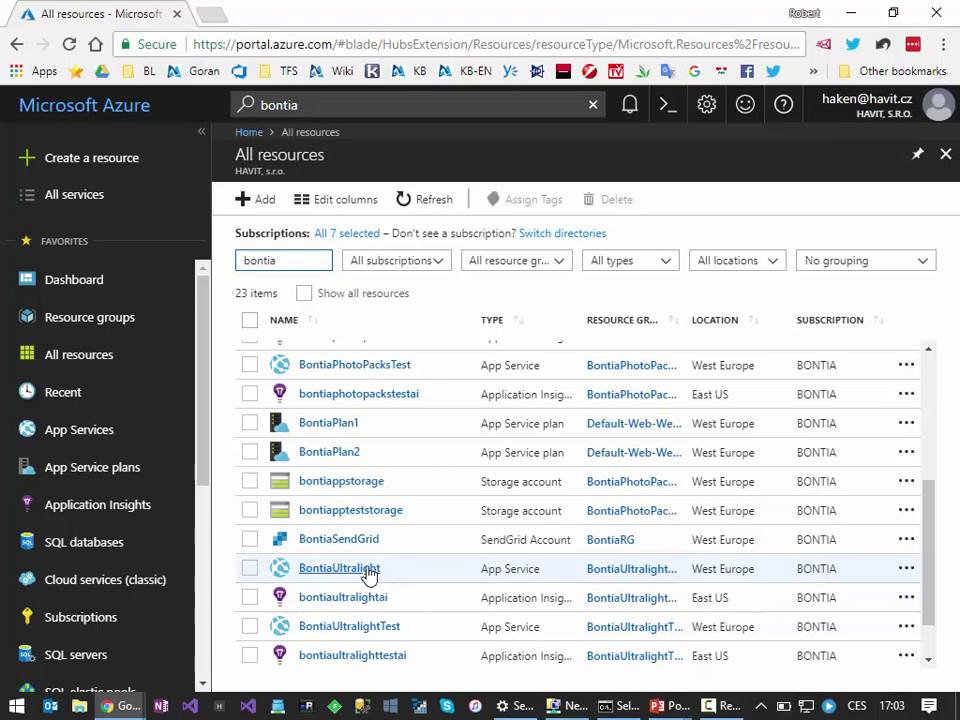
click(370, 569)
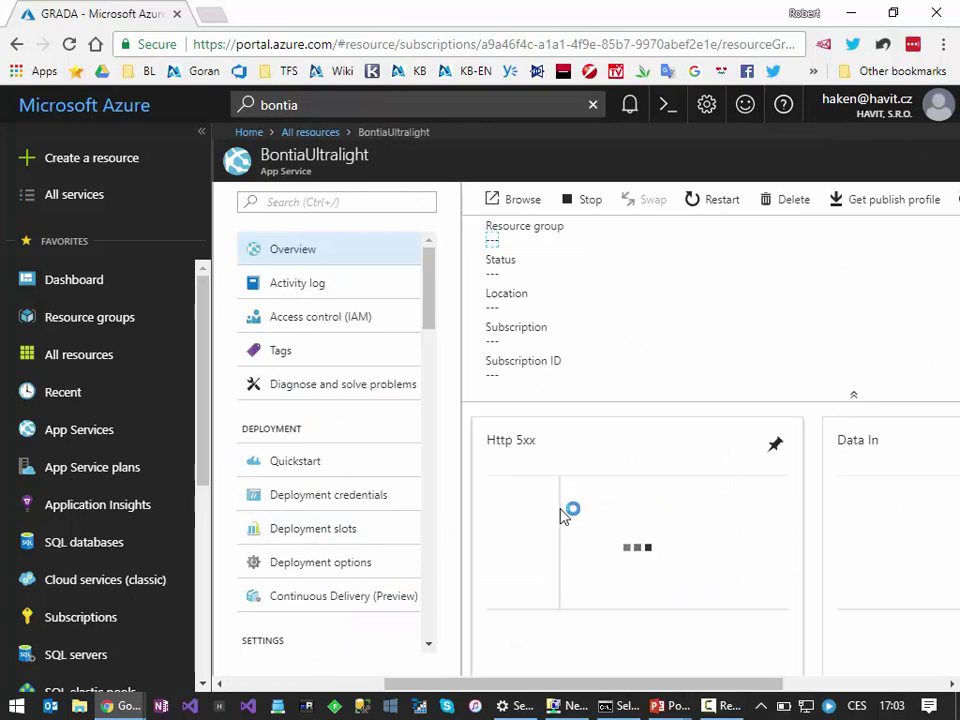
Step: Open the BontiaJobs app service from All resources, then return to the resource list
scroll(310, 490, down, 2)
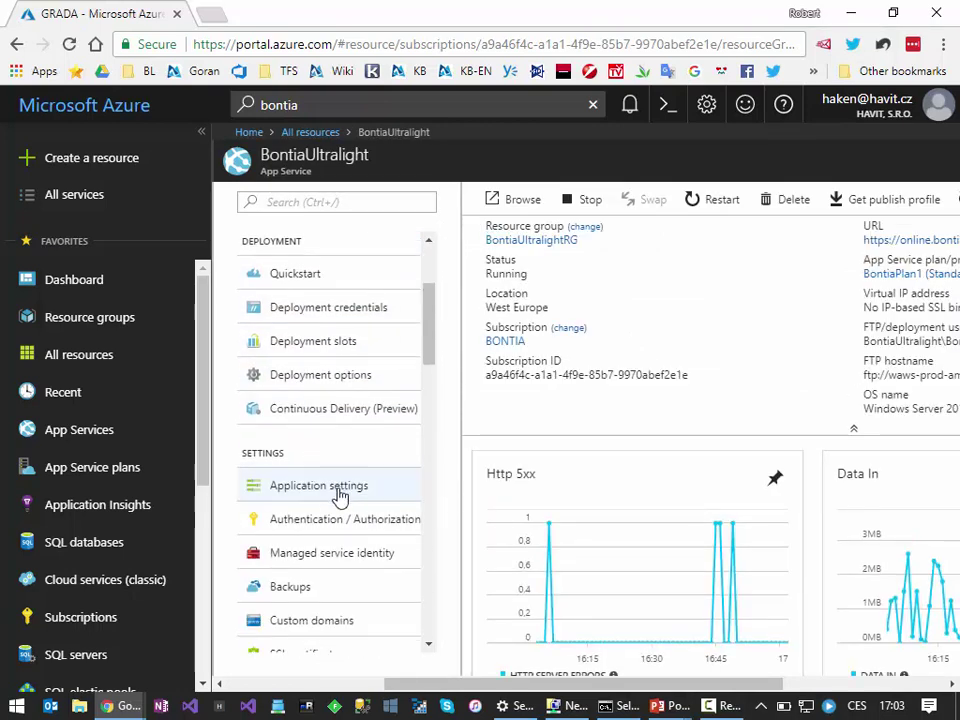
click(310, 133)
scroll(325, 530, down, 1)
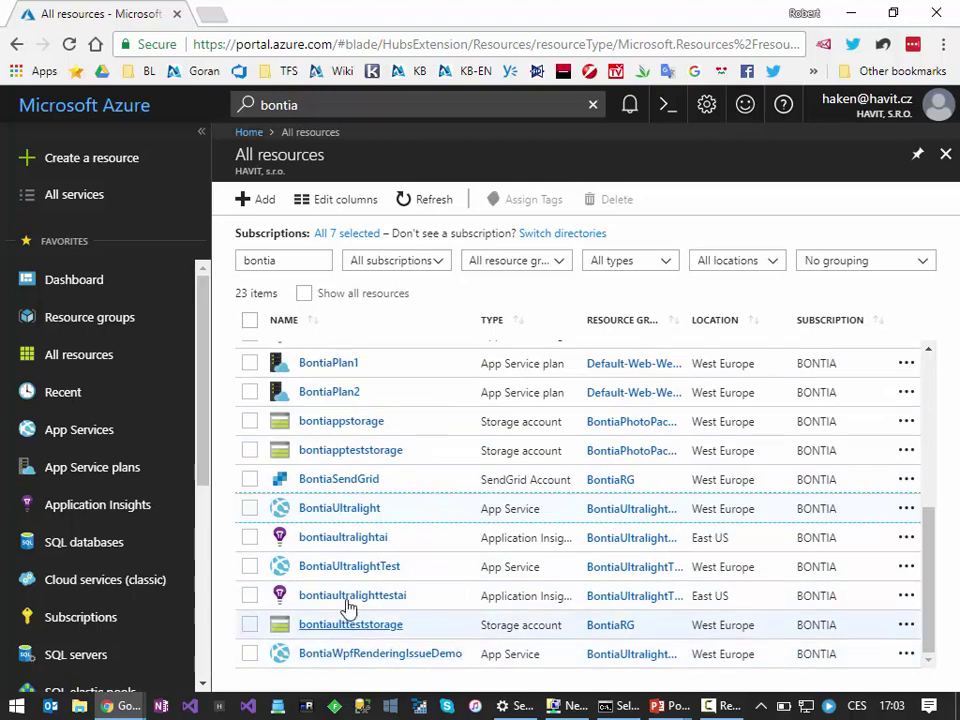
scroll(343, 620, up, 3)
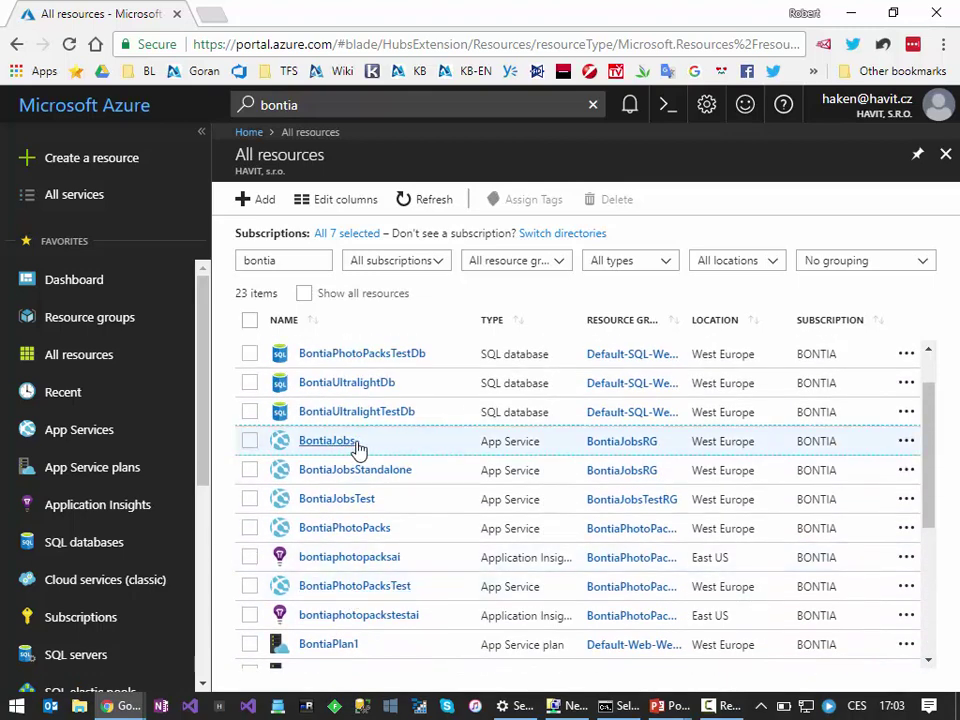
click(355, 448)
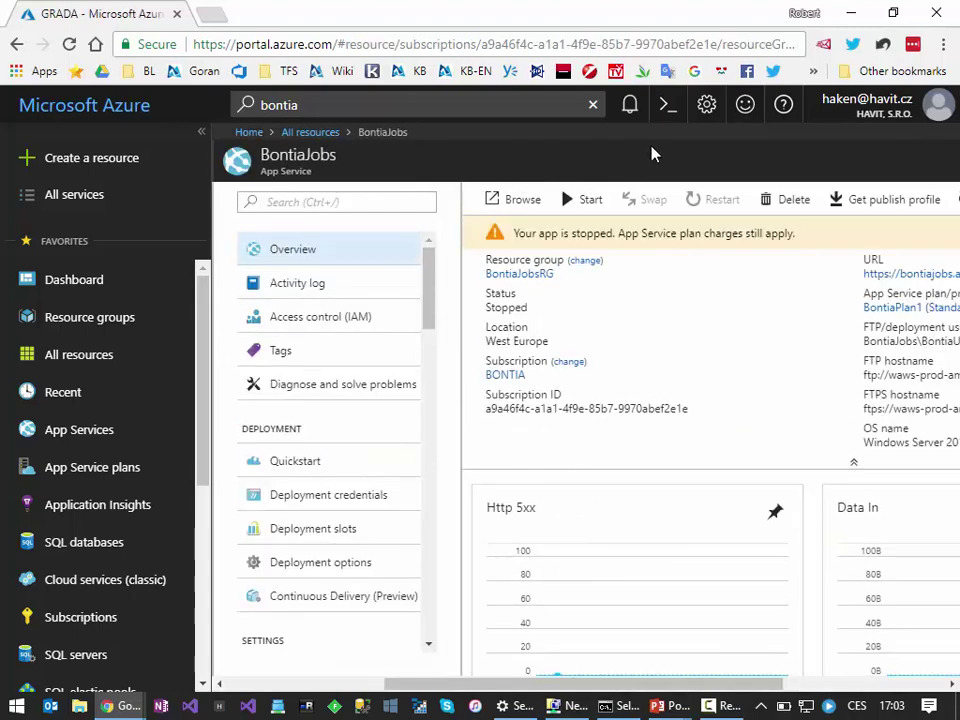
key(Return)
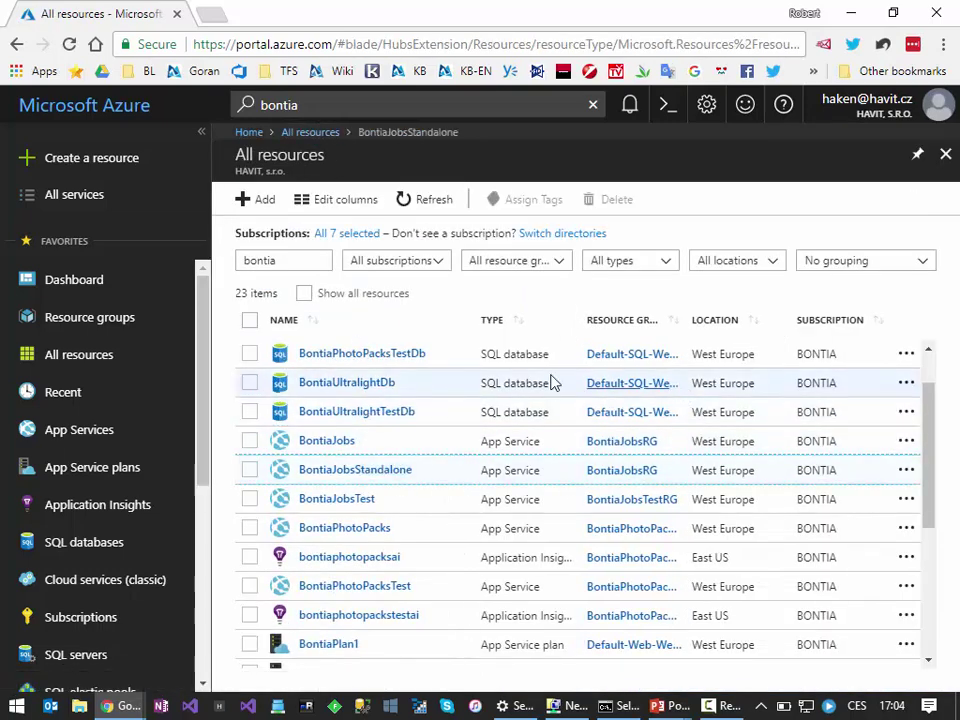
Step: Open BontiaJobsStandalone's Scale out (App Service plan) settings
click(365, 466)
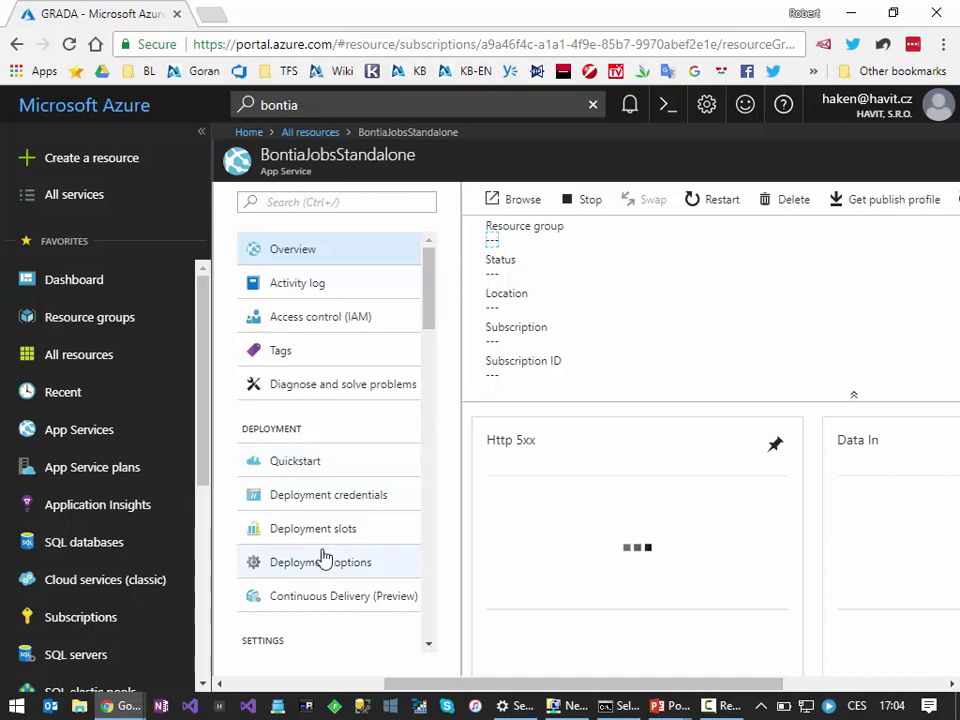
scroll(321, 561, down, 6)
click(338, 384)
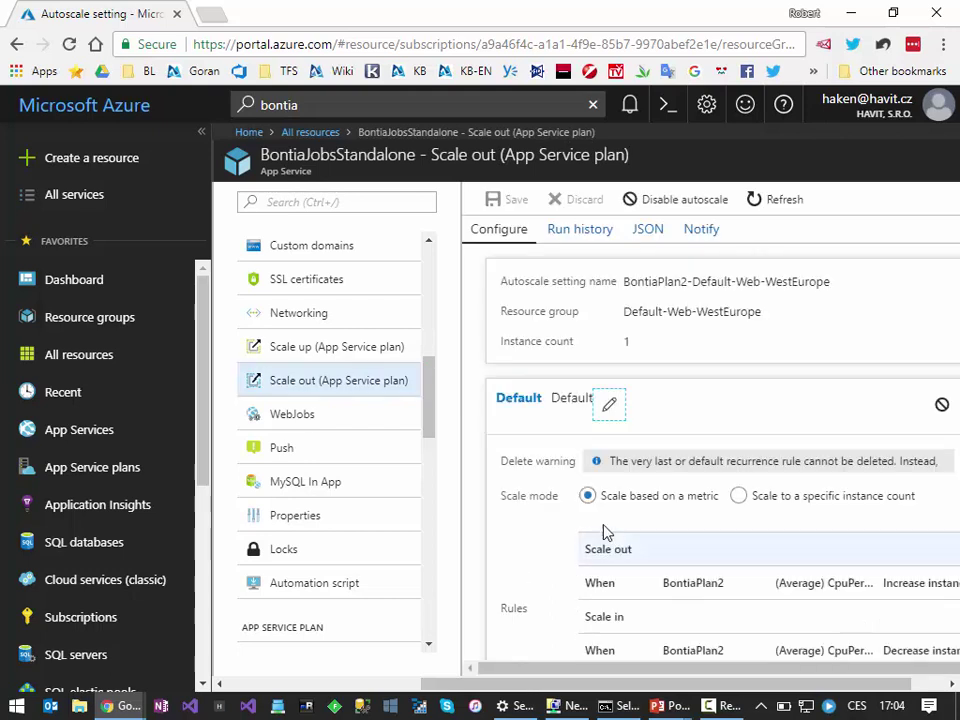
Step: Collapse the portal navigation to widen the BontiaPlan2 autoscale view, then open the scale-out CPU rule
scroll(634, 579, down, 3)
drag(634, 670, 681, 670)
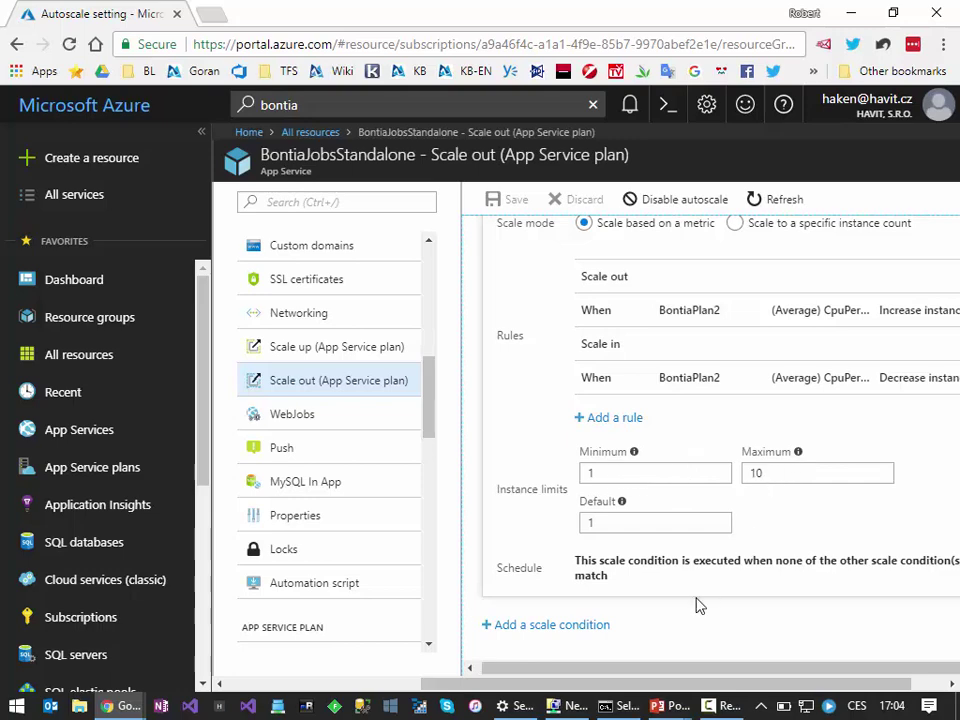
scroll(700, 520, up, 2)
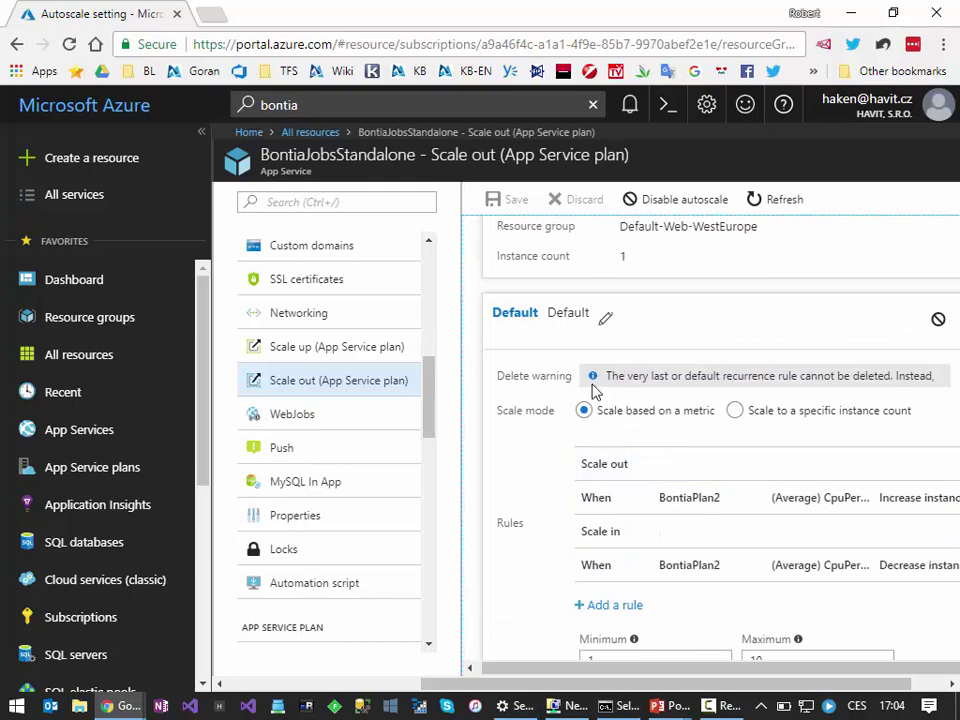
click(201, 131)
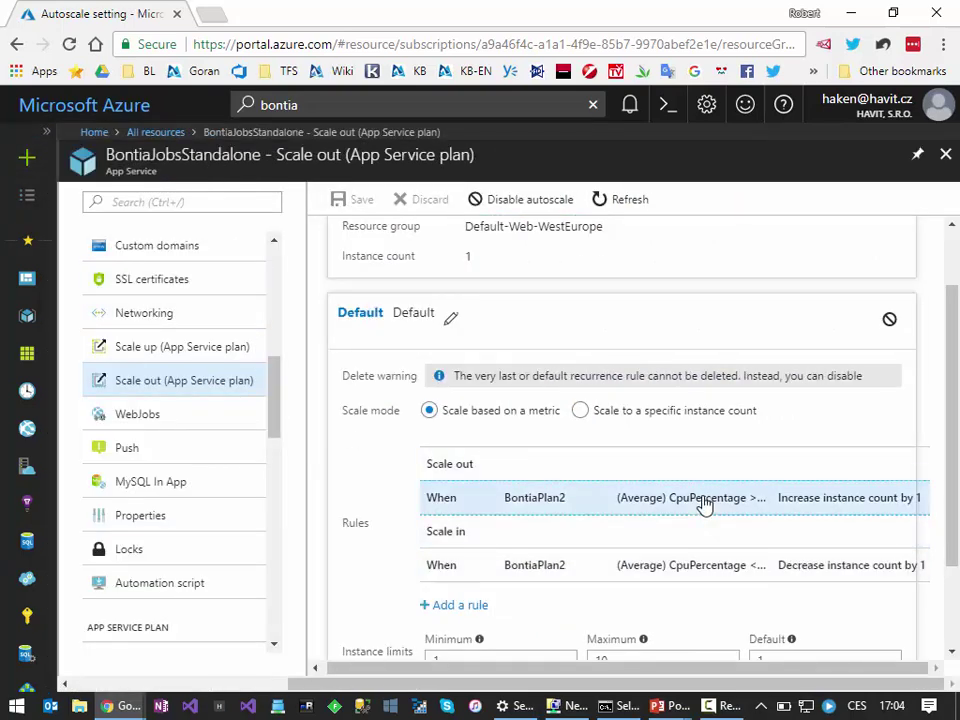
click(703, 500)
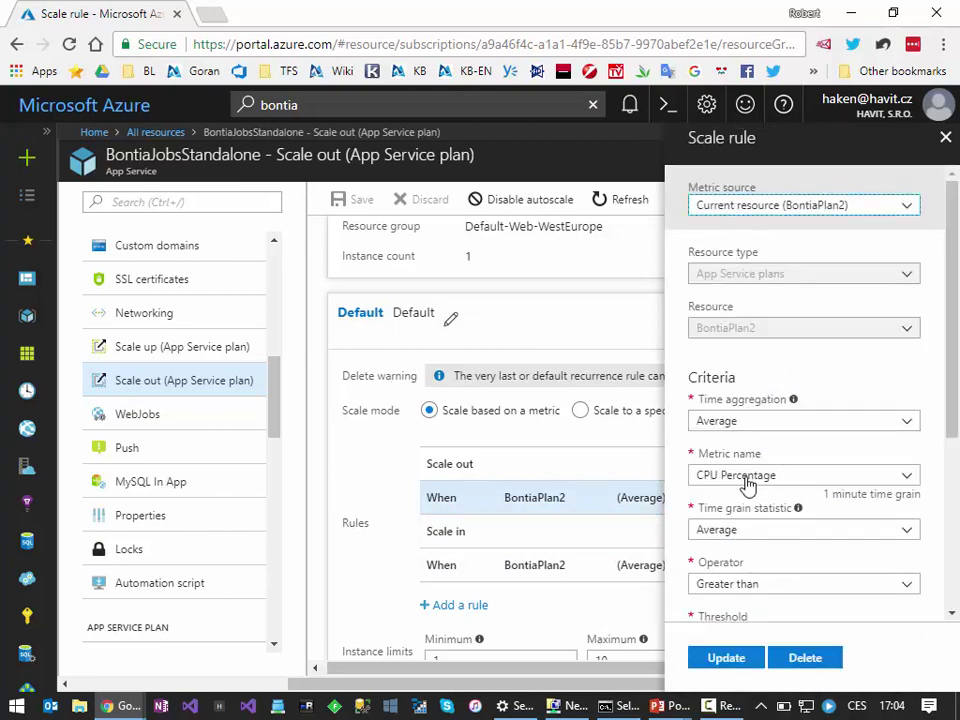
Step: Review the scale-out rule that triggers when average CPU exceeds 65 percent
scroll(750, 482, down, 1)
scroll(757, 535, down, 1)
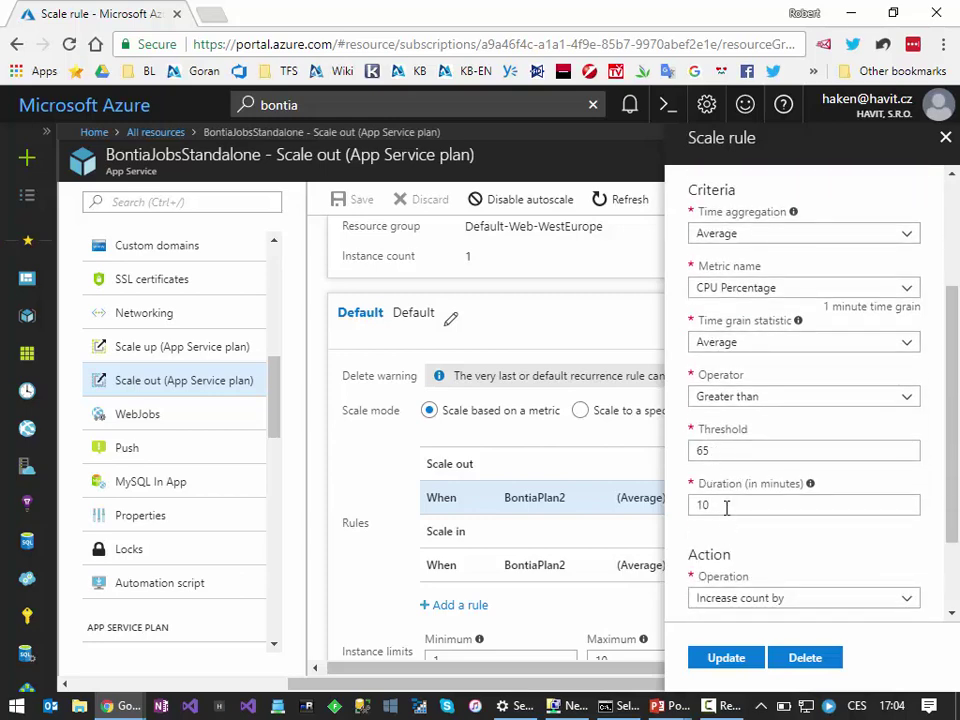
scroll(727, 515, down, 2)
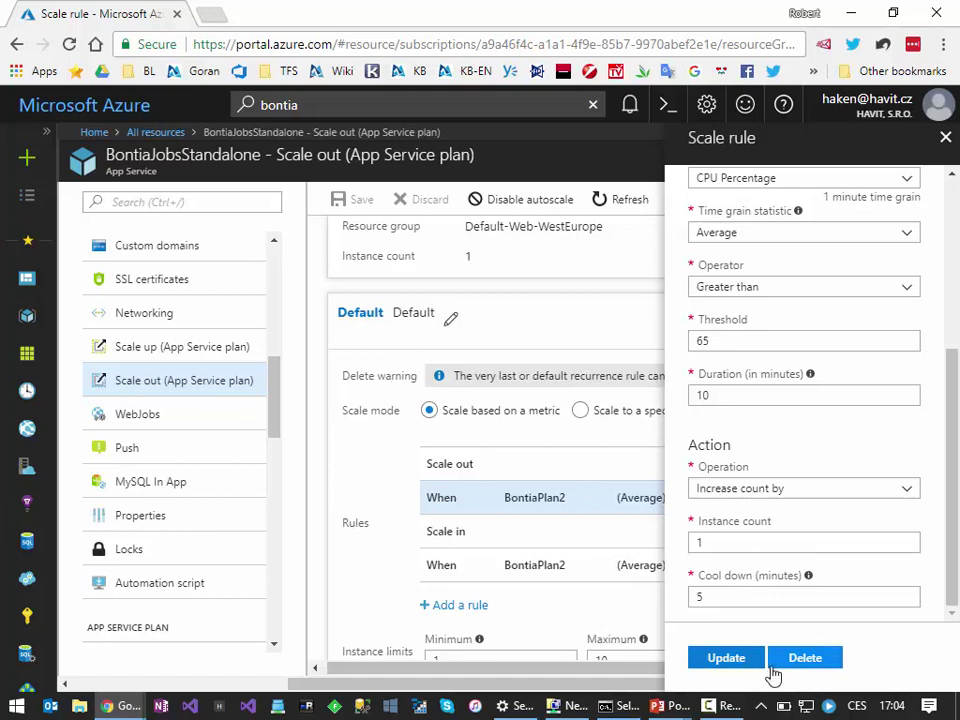
Step: Review the scale-in rule for average CPU below 50 percent, then close the rule blade
click(452, 578)
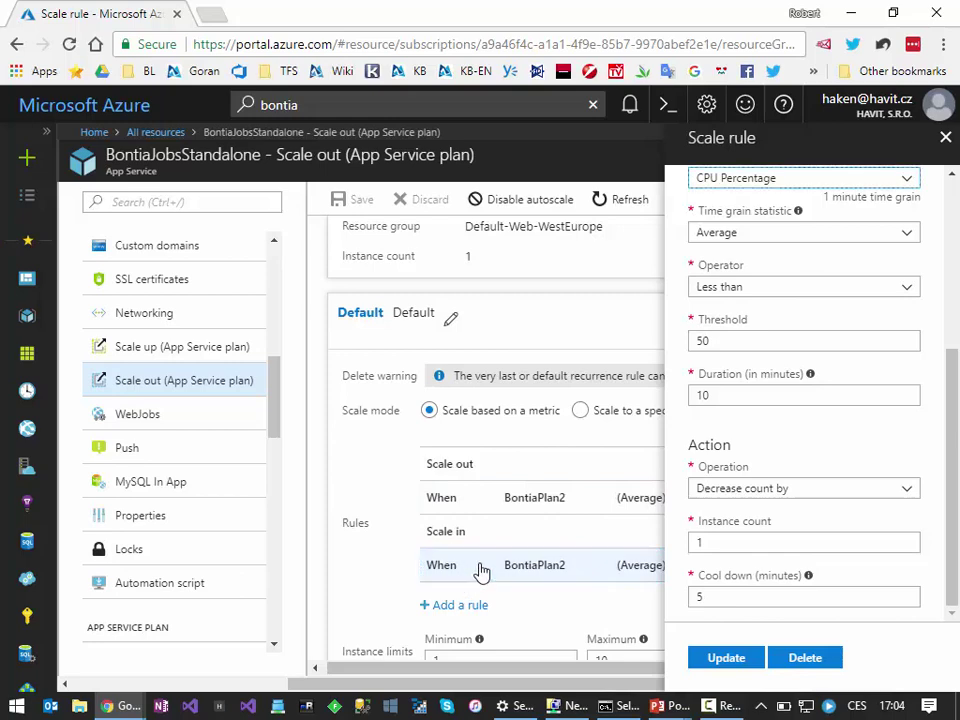
click(945, 137)
click(532, 577)
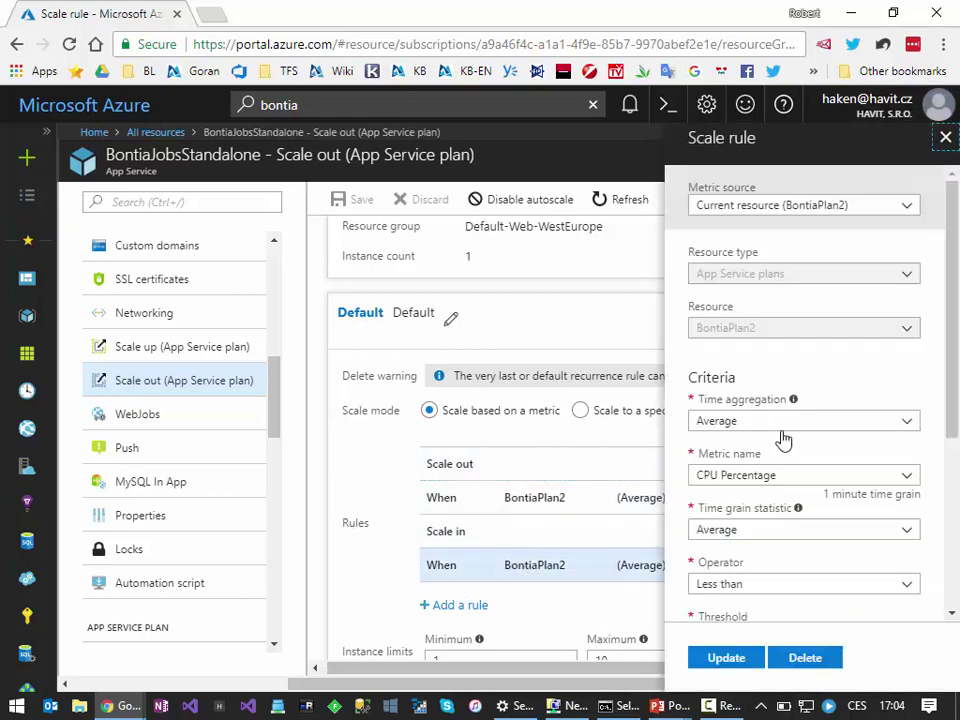
scroll(795, 510, down, 2)
scroll(795, 515, down, 1)
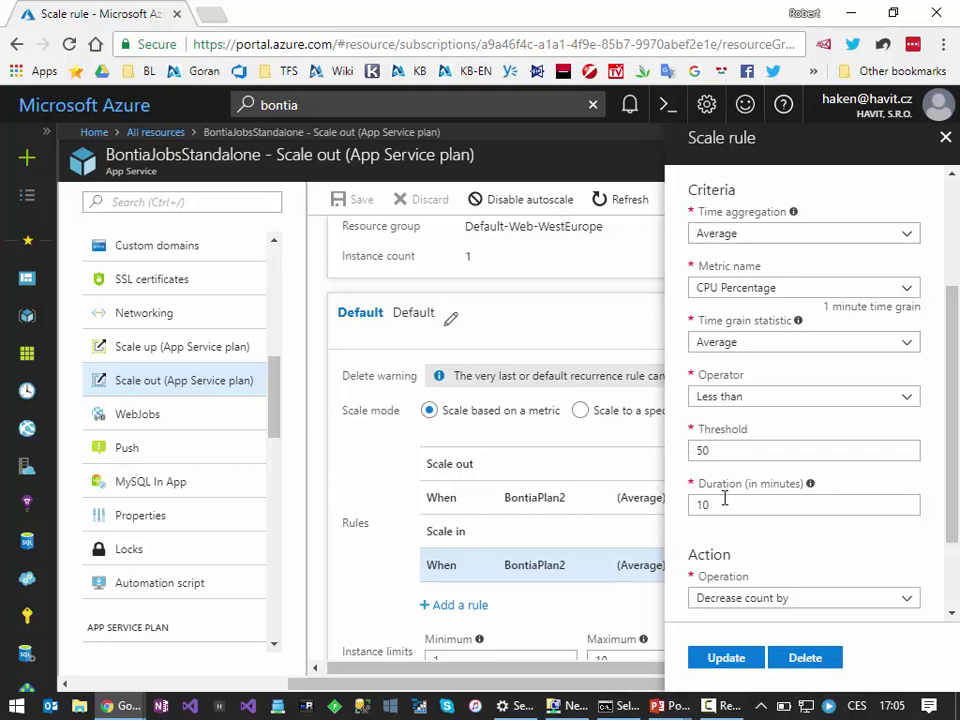
scroll(725, 500, down, 1)
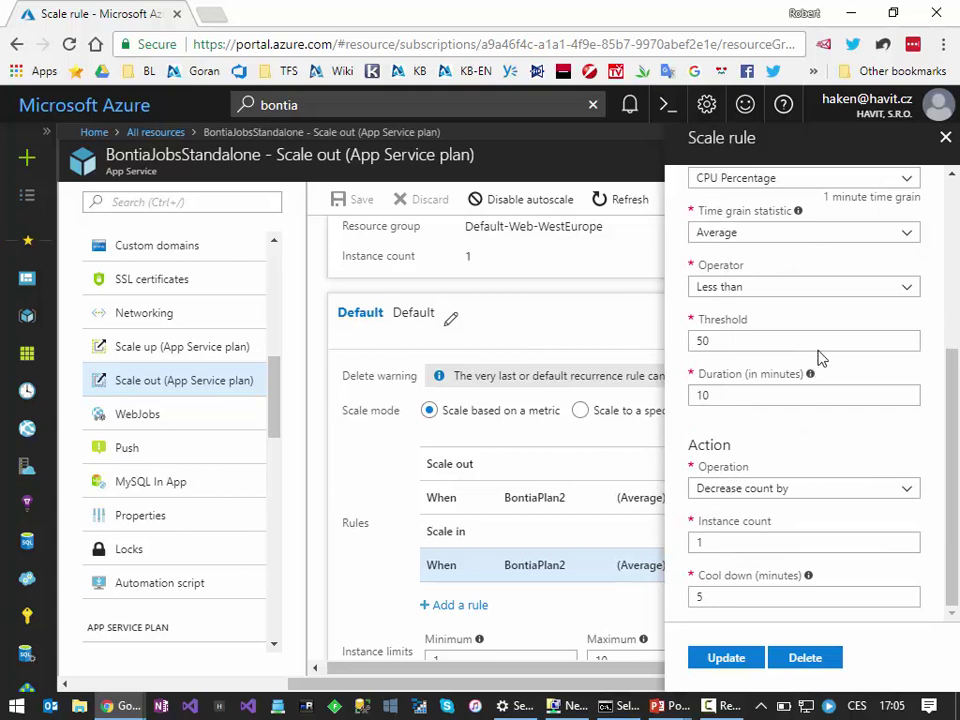
click(946, 138)
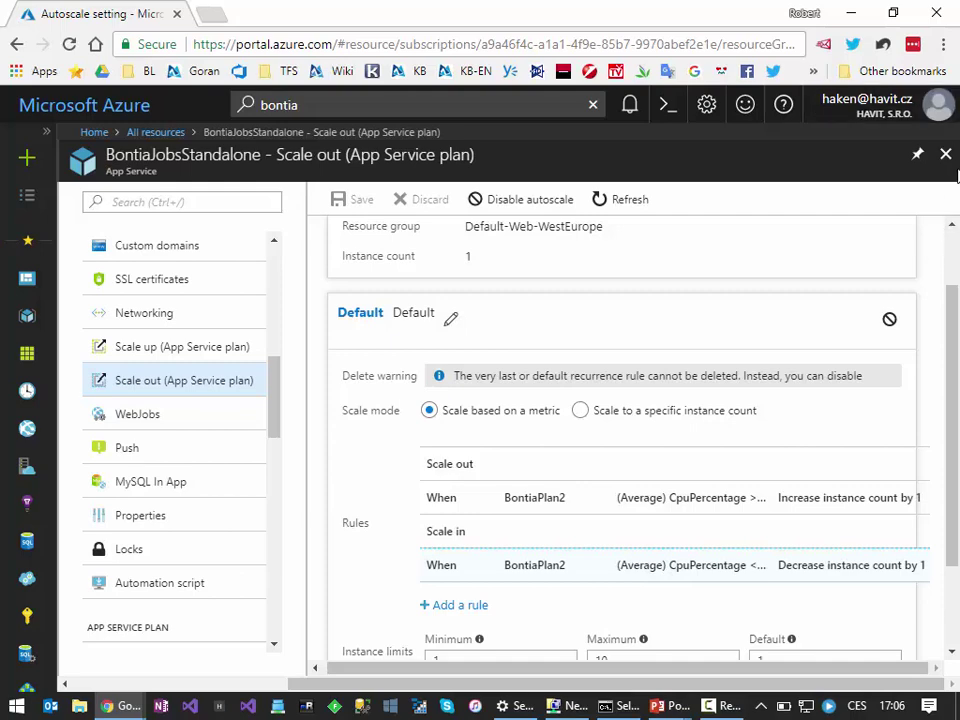
Step: Close Scale out, open BontiaJobs, and go to Advanced Tools under Development Tools
click(945, 153)
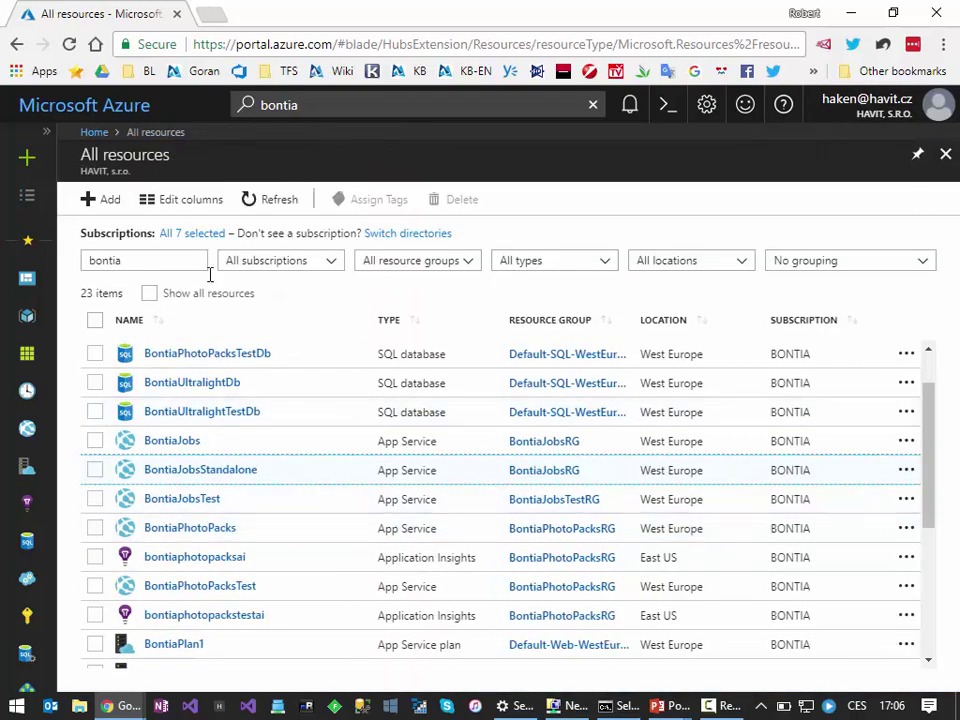
click(172, 445)
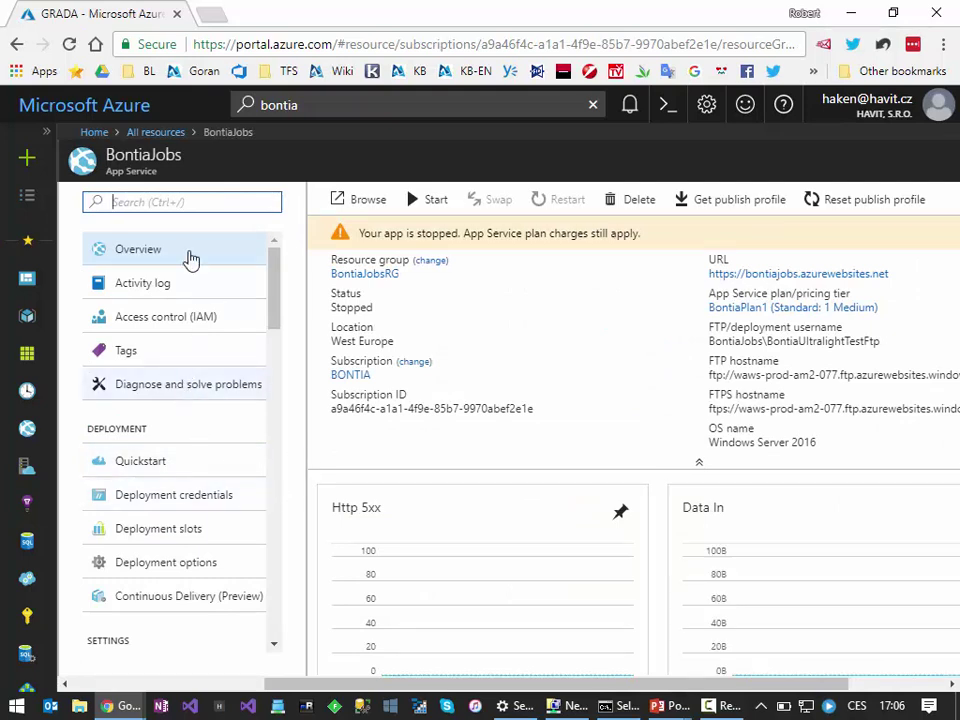
scroll(181, 302, down, 5)
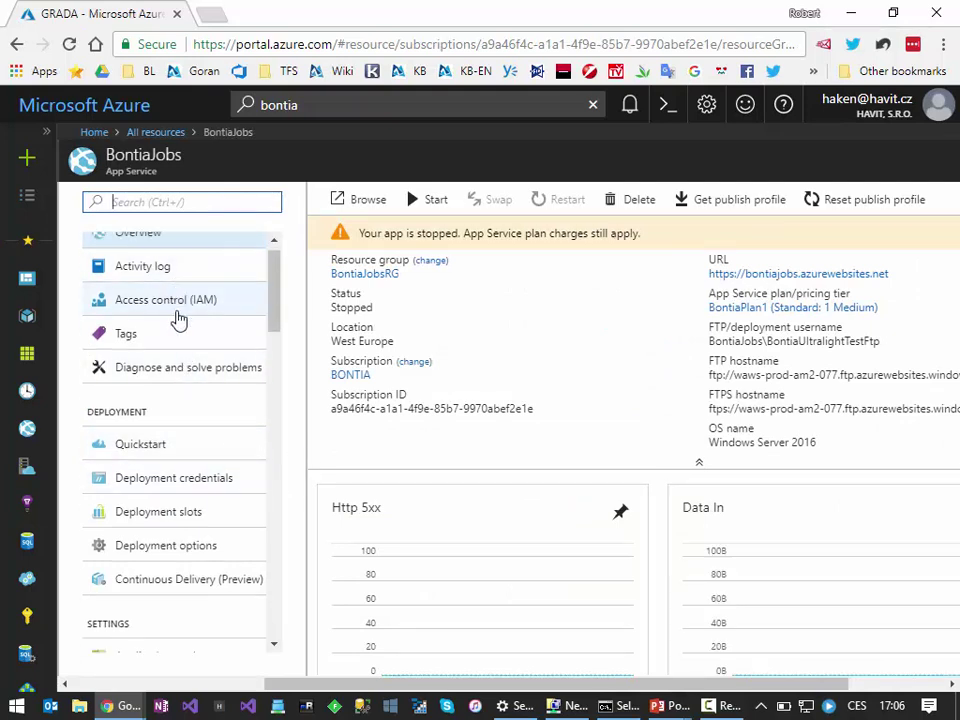
scroll(170, 430, down, 5)
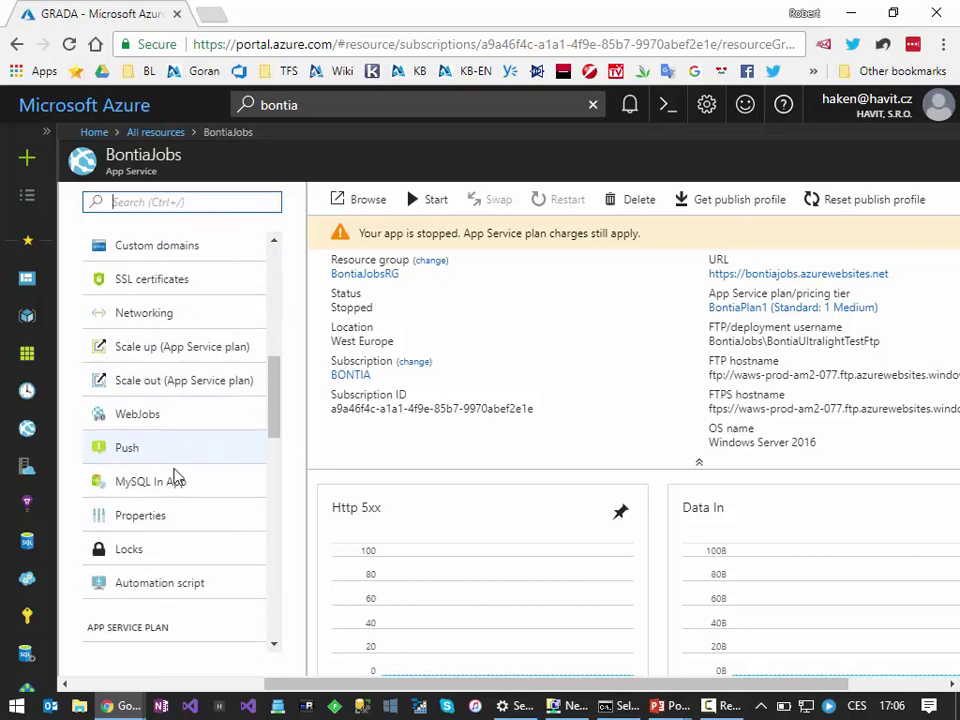
scroll(178, 511, down, 1)
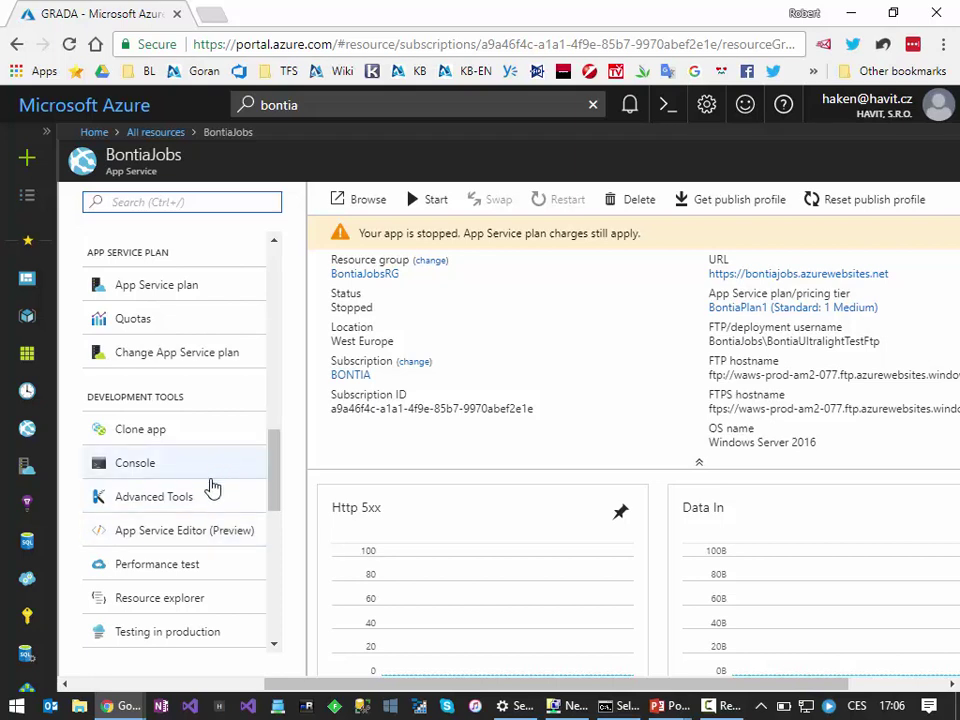
click(150, 508)
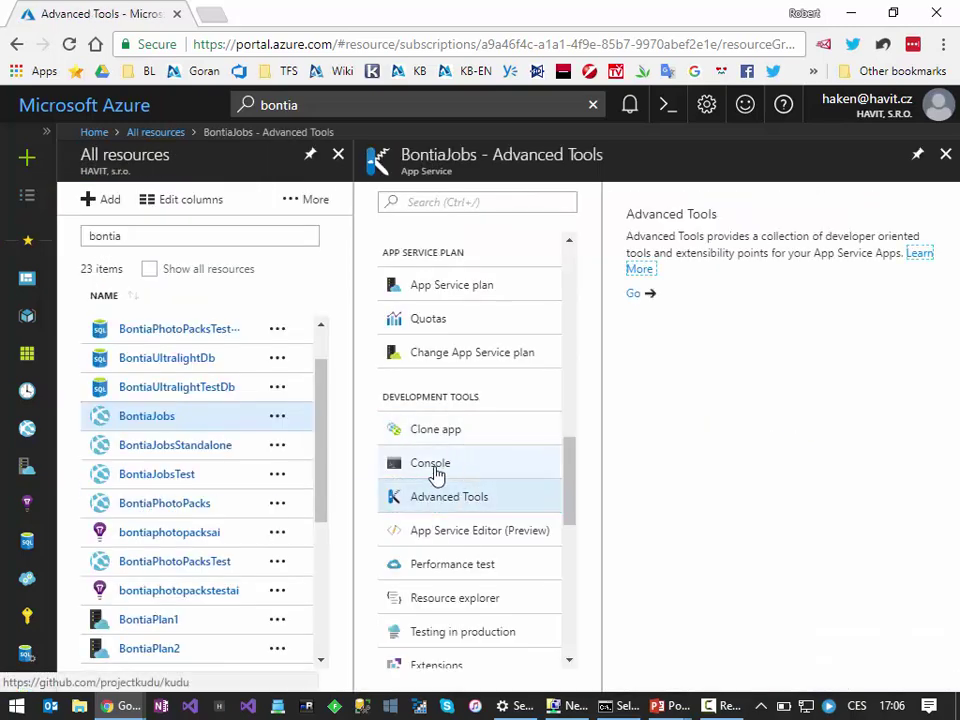
Step: Glance at the BontiaJobs Console, then launch Kudu for bontiajobs.scm.azurewebsites.net from Advanced Tools
click(424, 474)
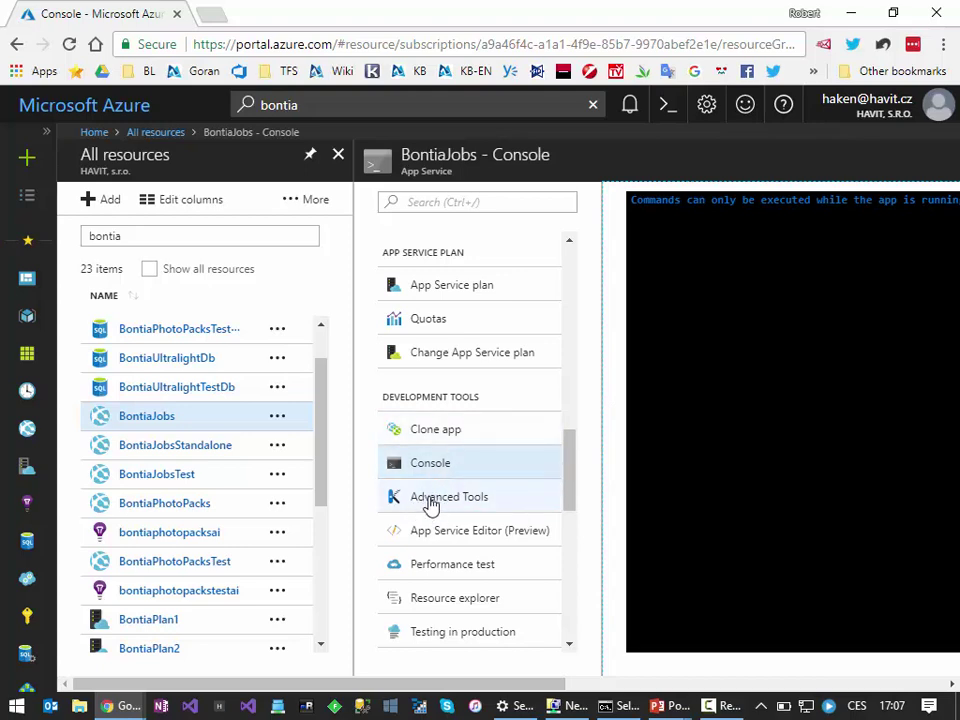
click(428, 500)
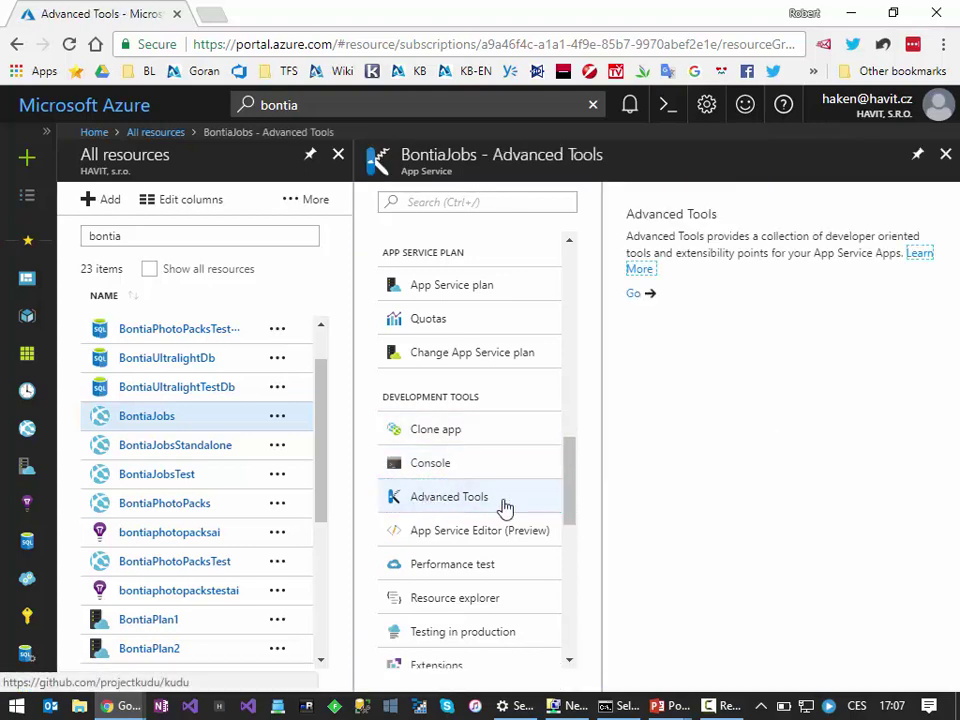
click(634, 297)
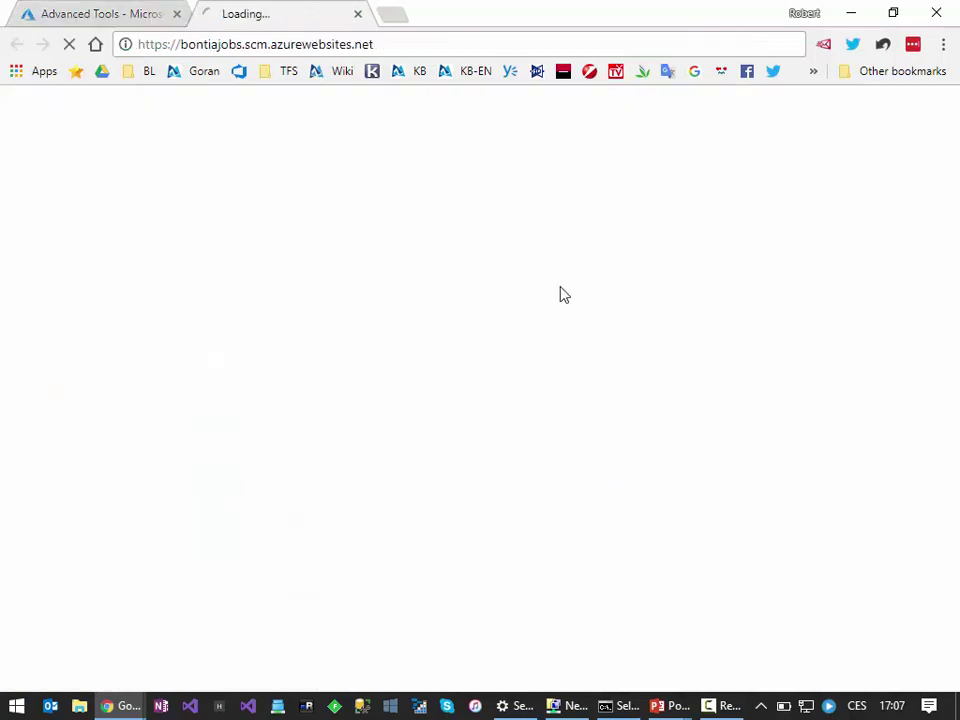
click(270, 44)
click(266, 44)
drag(305, 44, 324, 45)
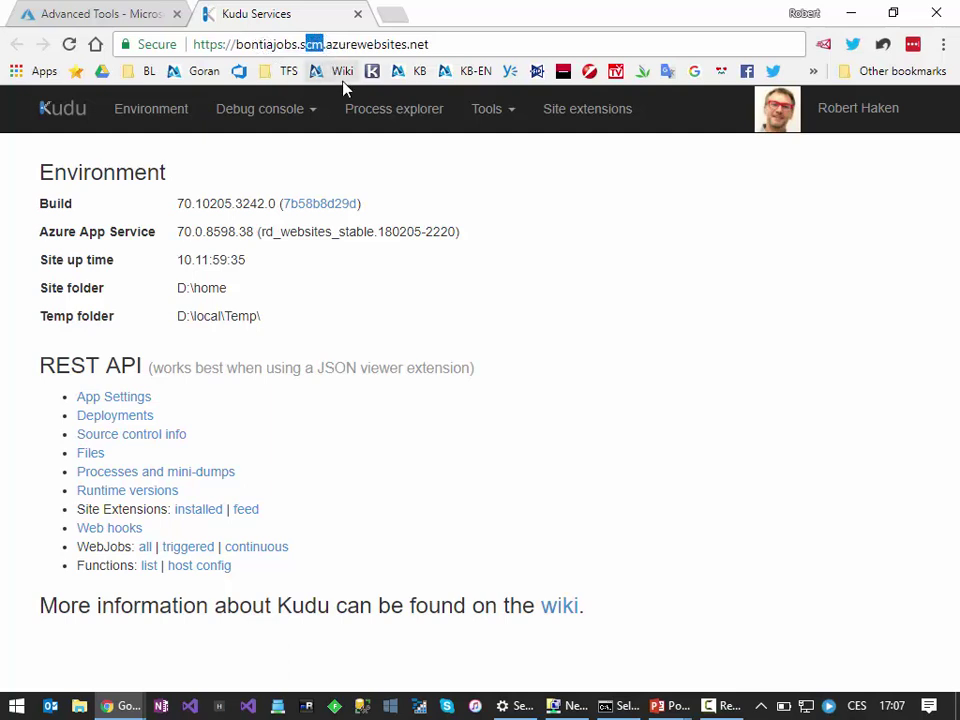
drag(343, 45, 418, 45)
click(445, 48)
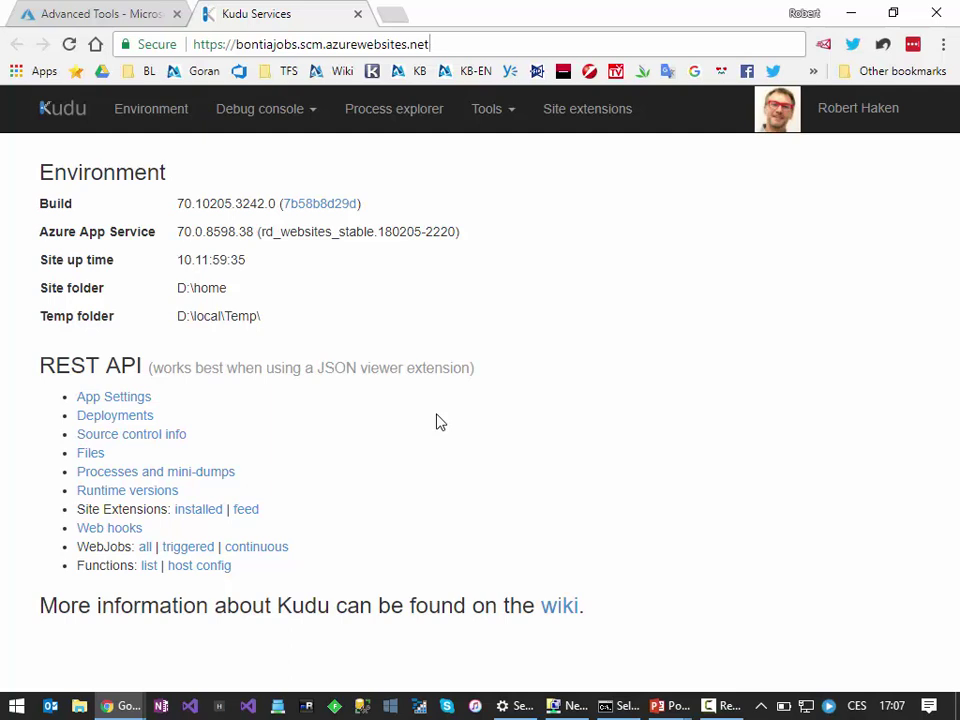
click(397, 112)
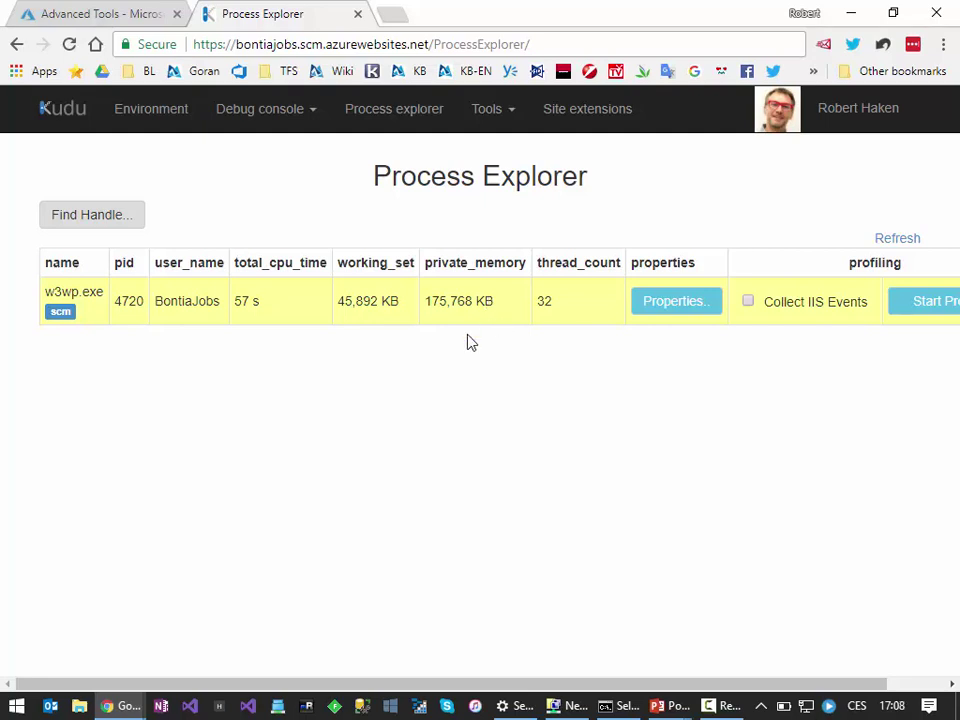
Step: Refresh Process Explorer to show current w3wp.exe figures: 57 s CPU time, 32 threads
click(890, 241)
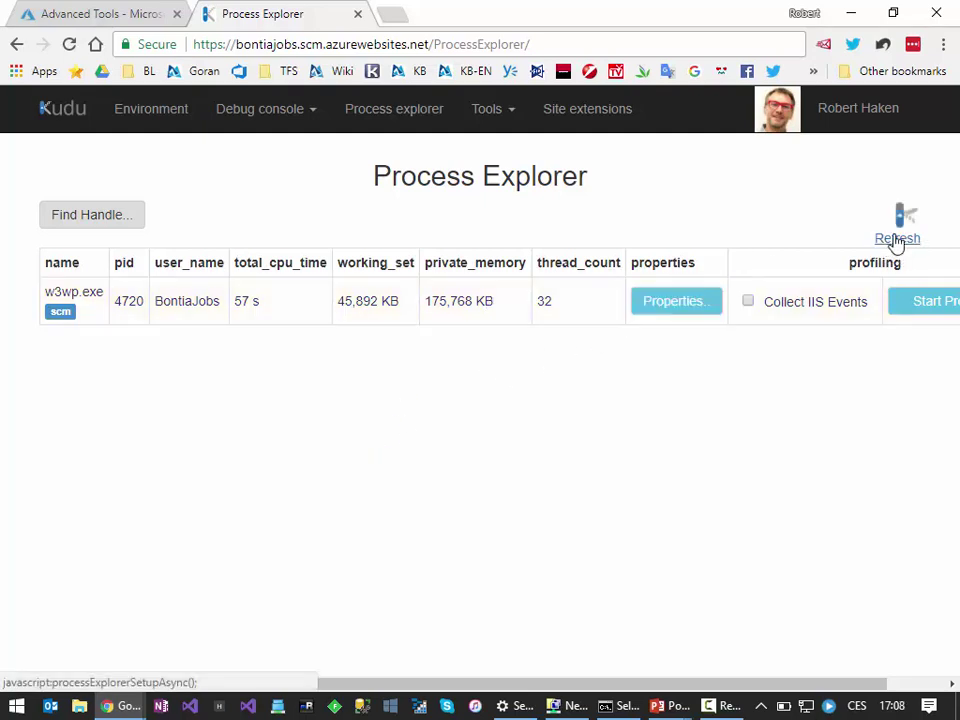